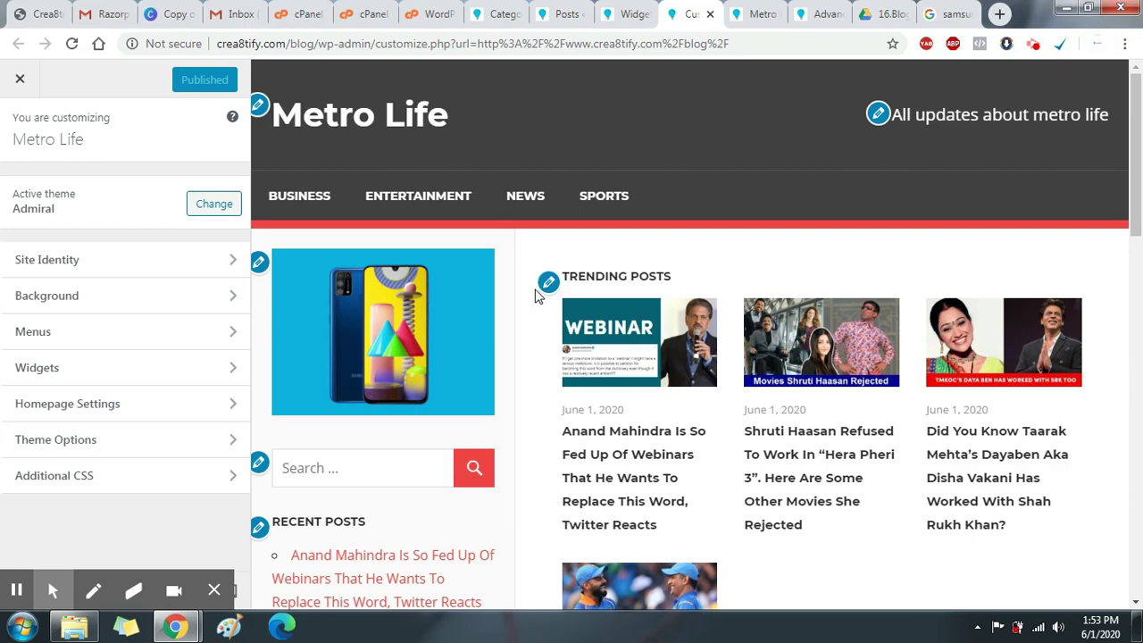
Examine the Theme Info and General Settings sections within the theme's options.
click(171, 443)
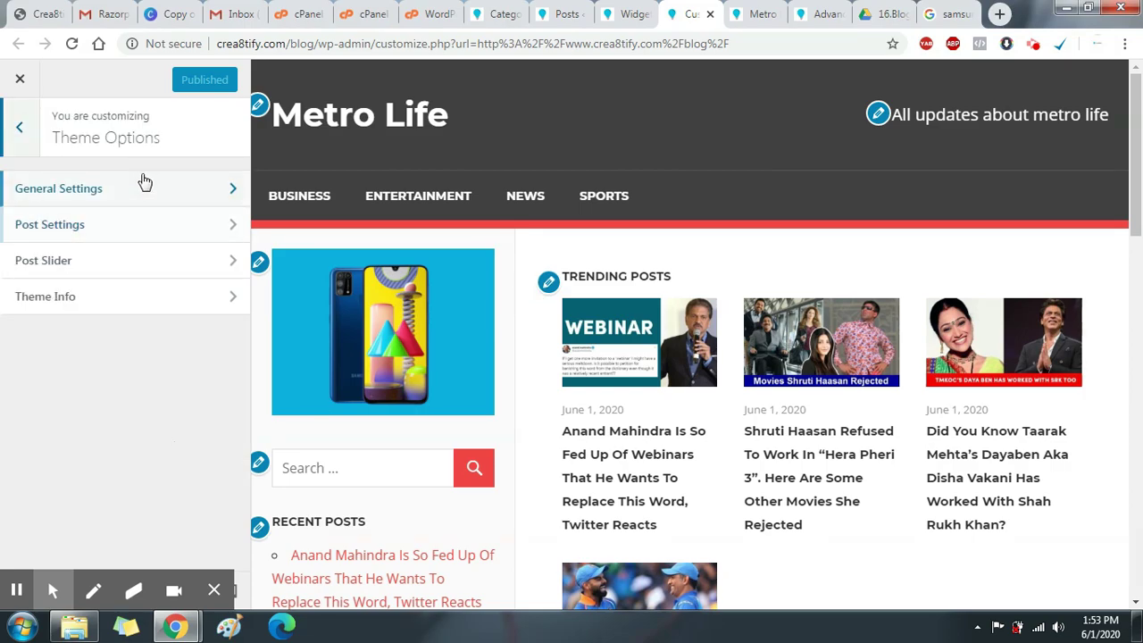
click(135, 308)
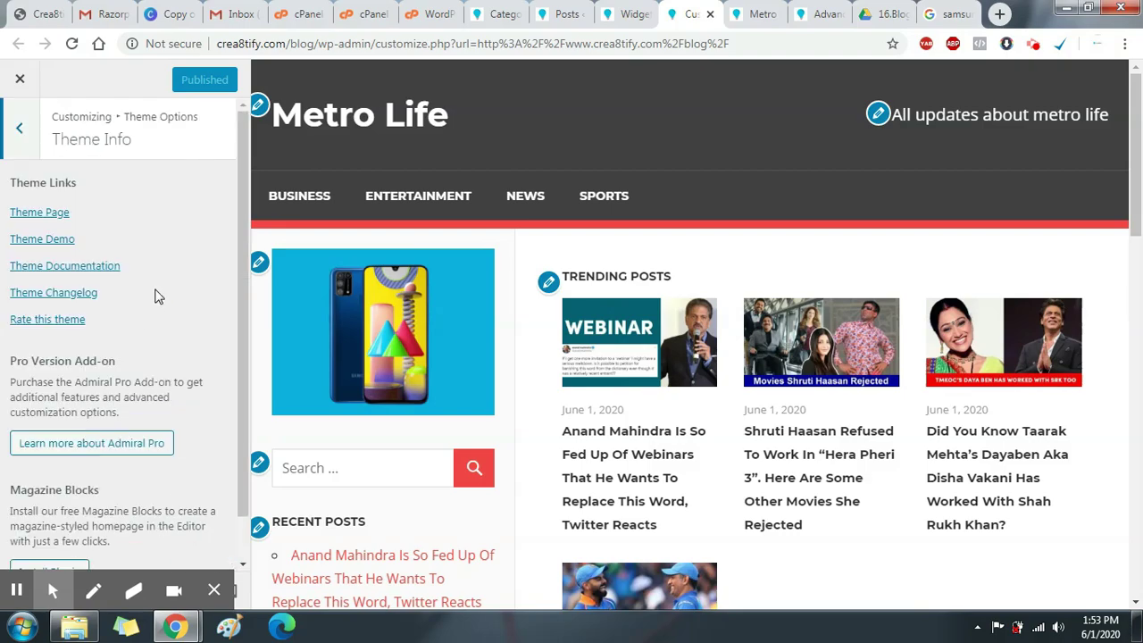
scroll(166, 271, down, 1)
scroll(162, 266, up, 1)
click(9, 127)
click(92, 196)
click(19, 128)
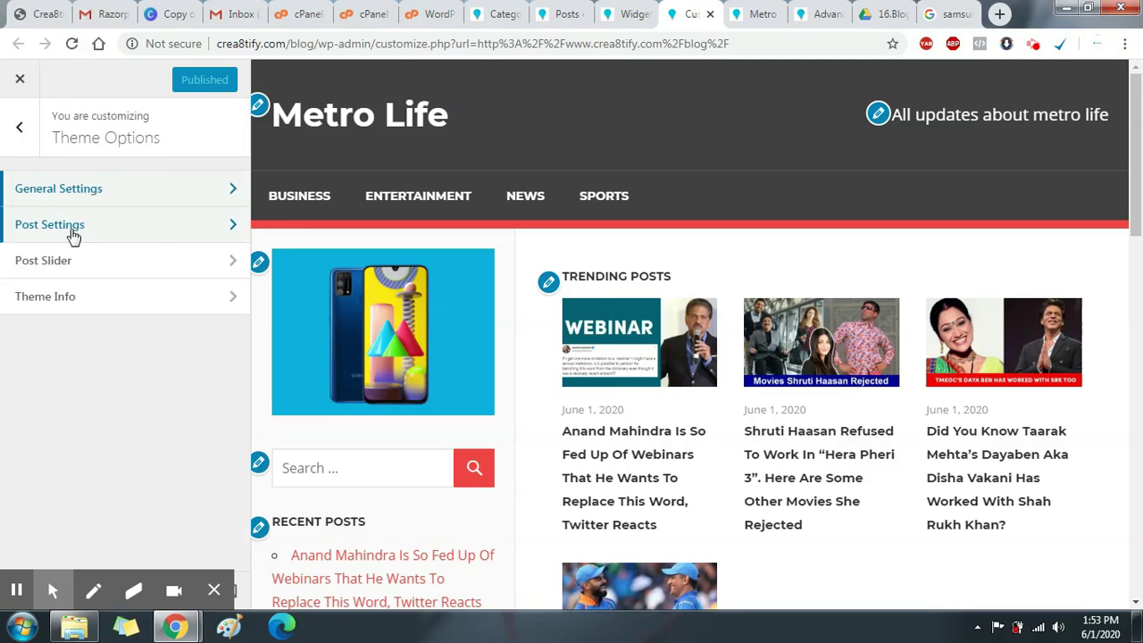
Review the Post Settings for layout, excerpt length, post meta and single posts against the blog preview.
click(74, 234)
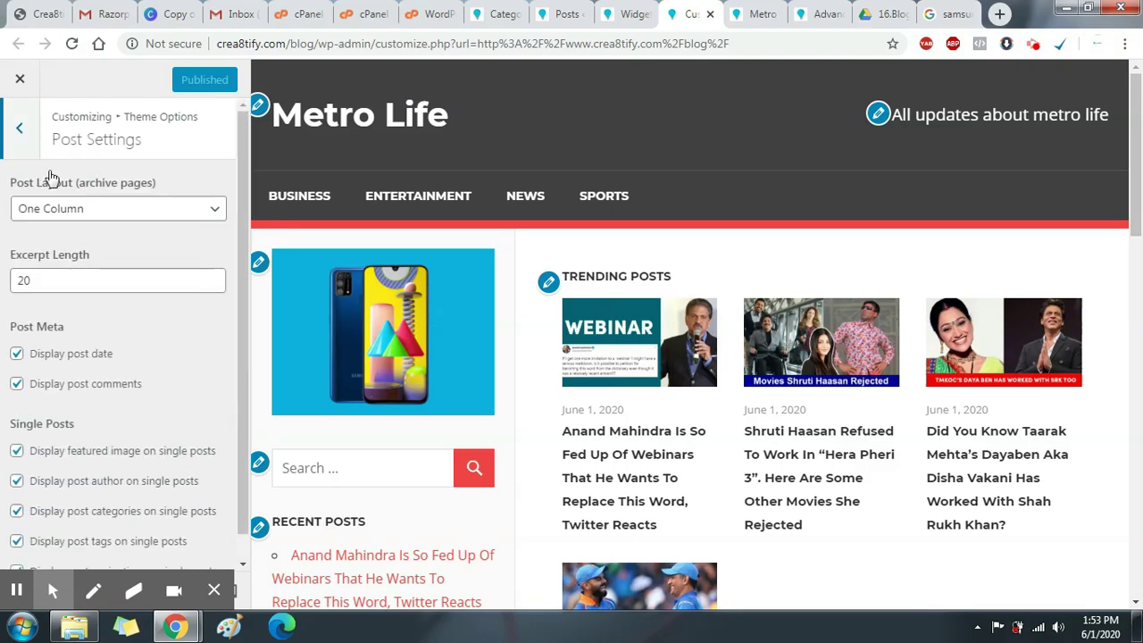
scroll(133, 296, down, 1)
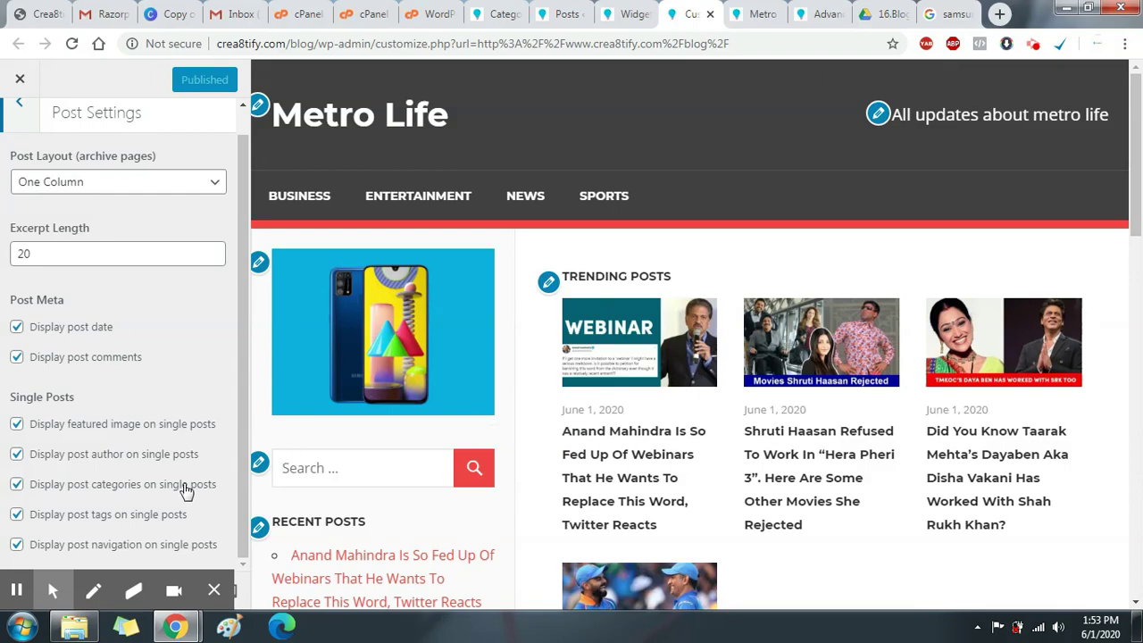
scroll(142, 375, up, 1)
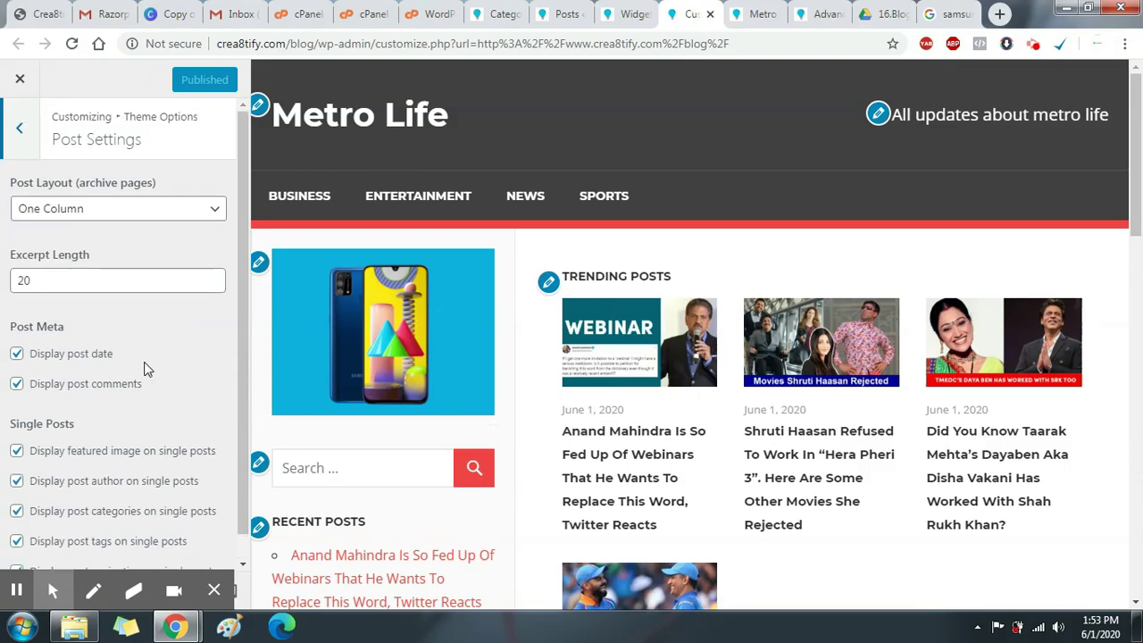
scroll(600, 366, down, 6)
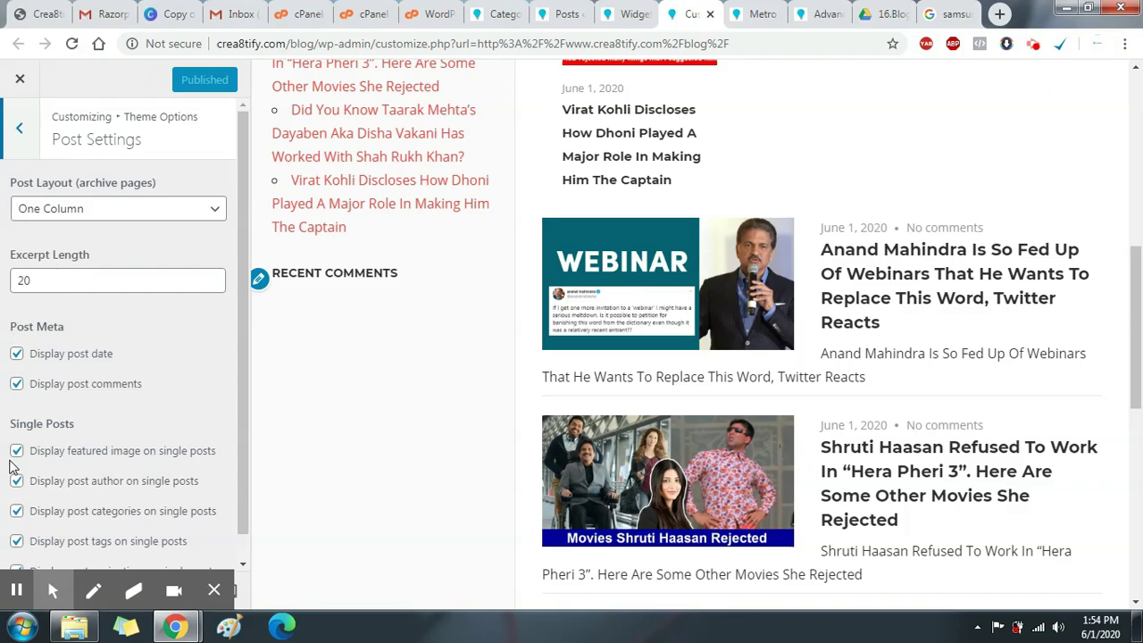
click(11, 586)
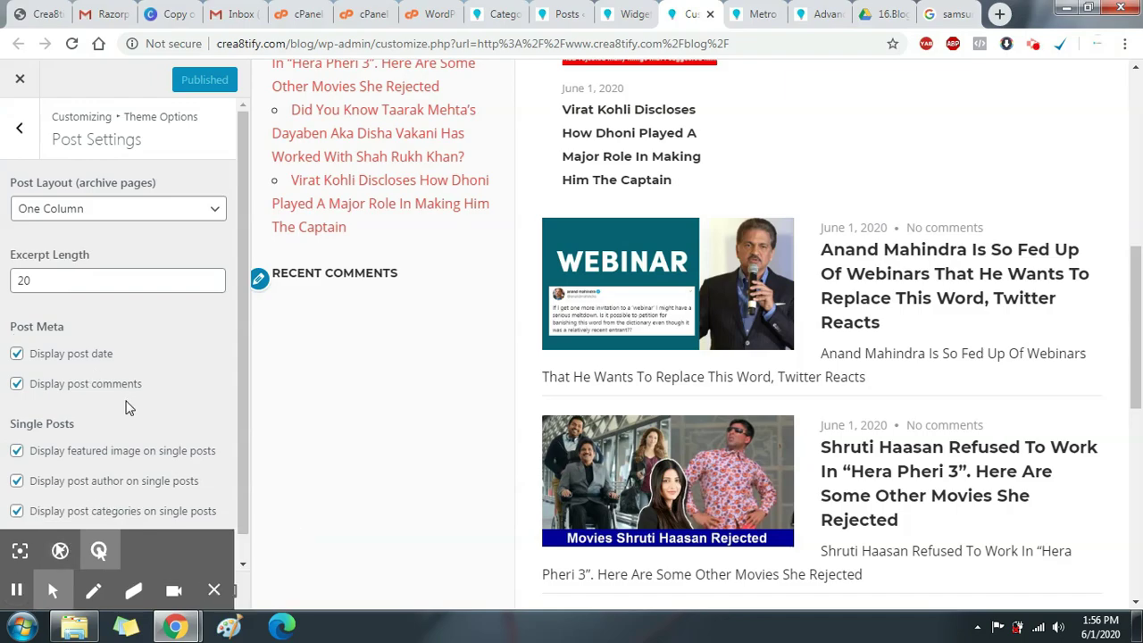
Enable the post slider on the Magazine Homepage in the theme options and publish the change.
click(19, 127)
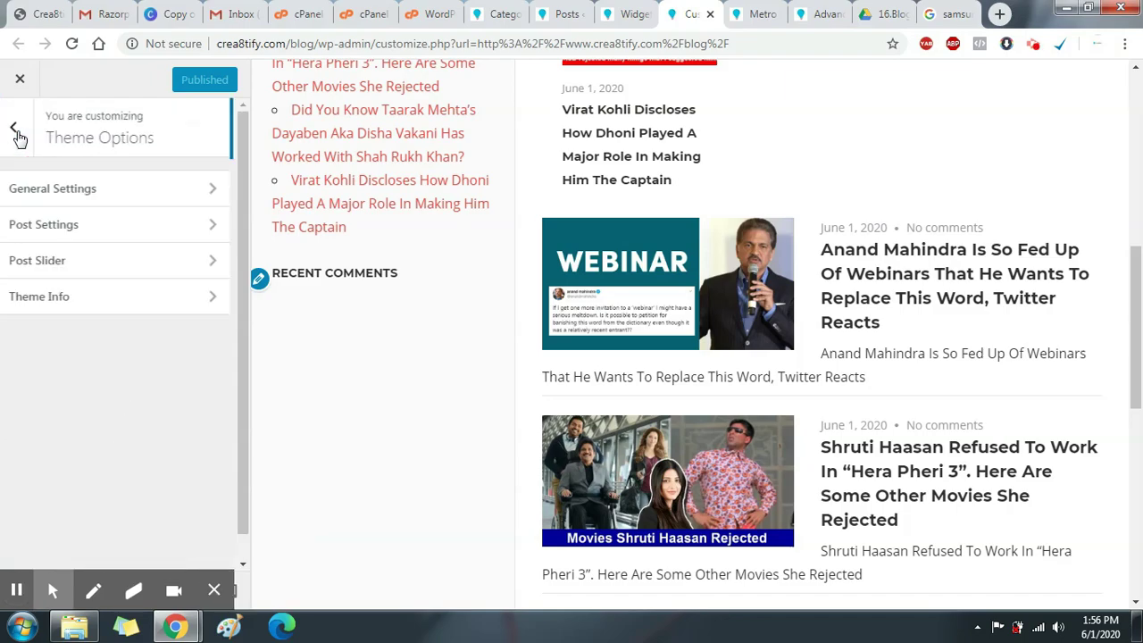
click(118, 258)
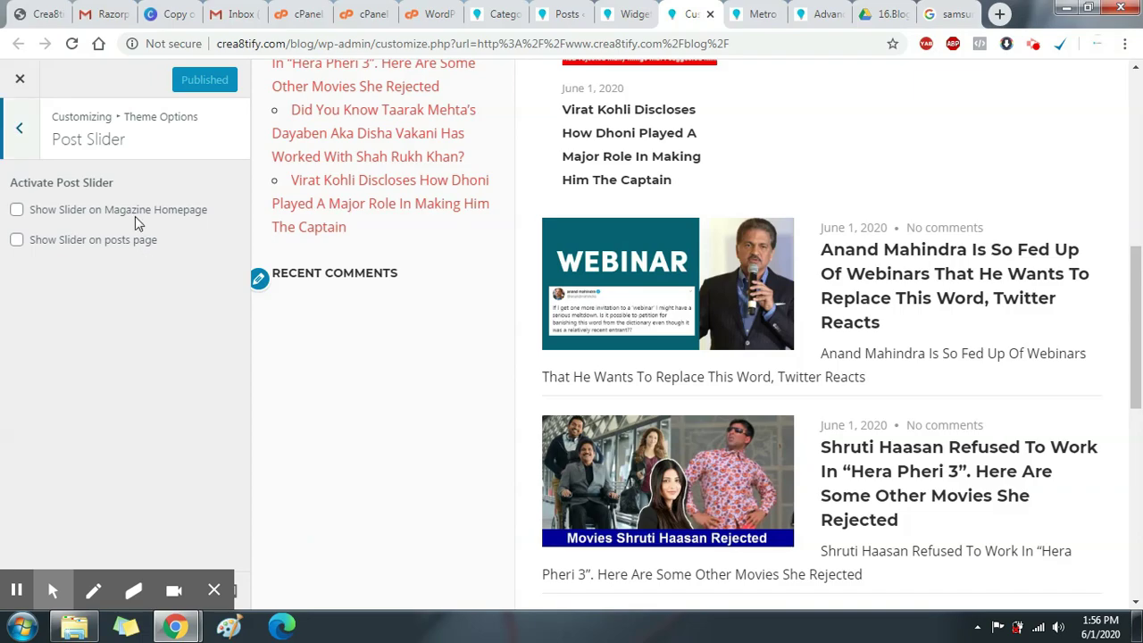
scroll(589, 204, up, 10)
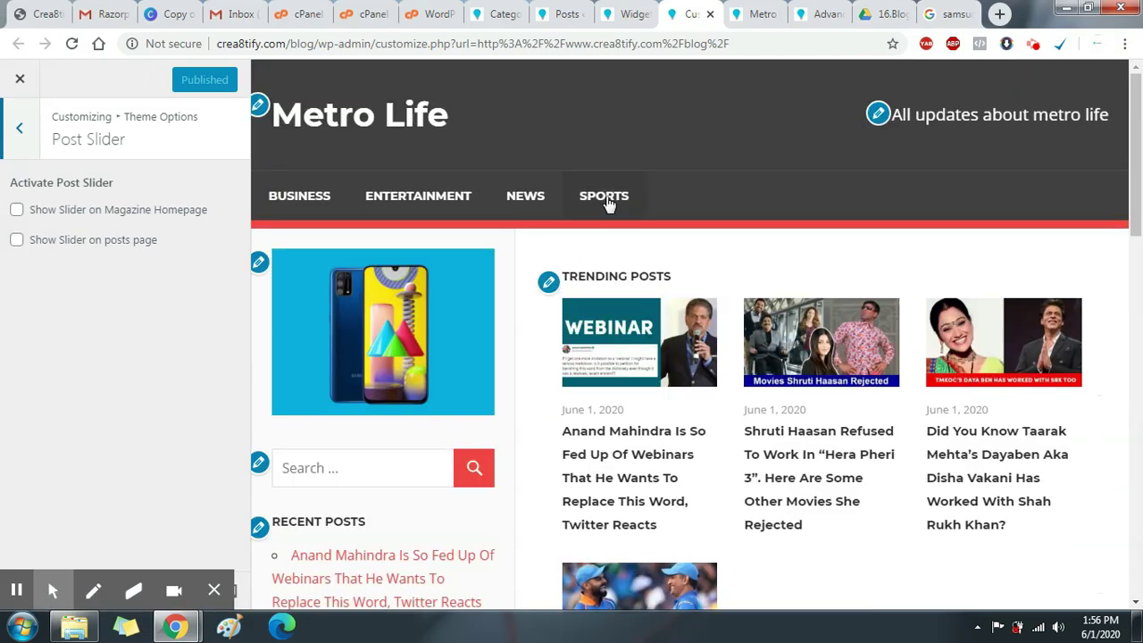
click(154, 211)
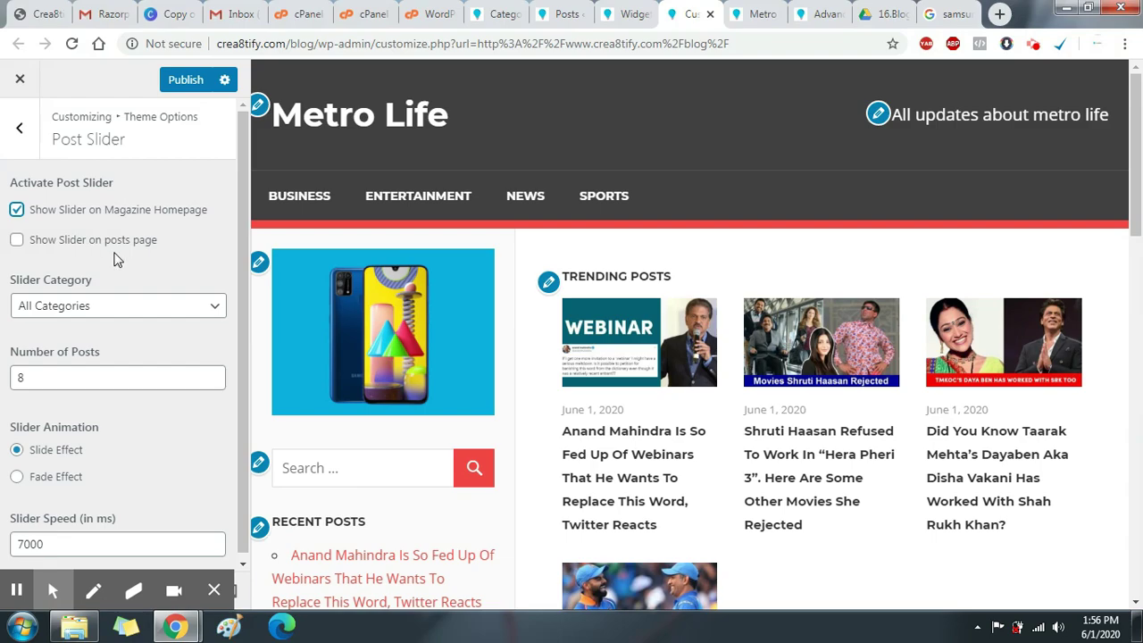
scroll(116, 262, down, 1)
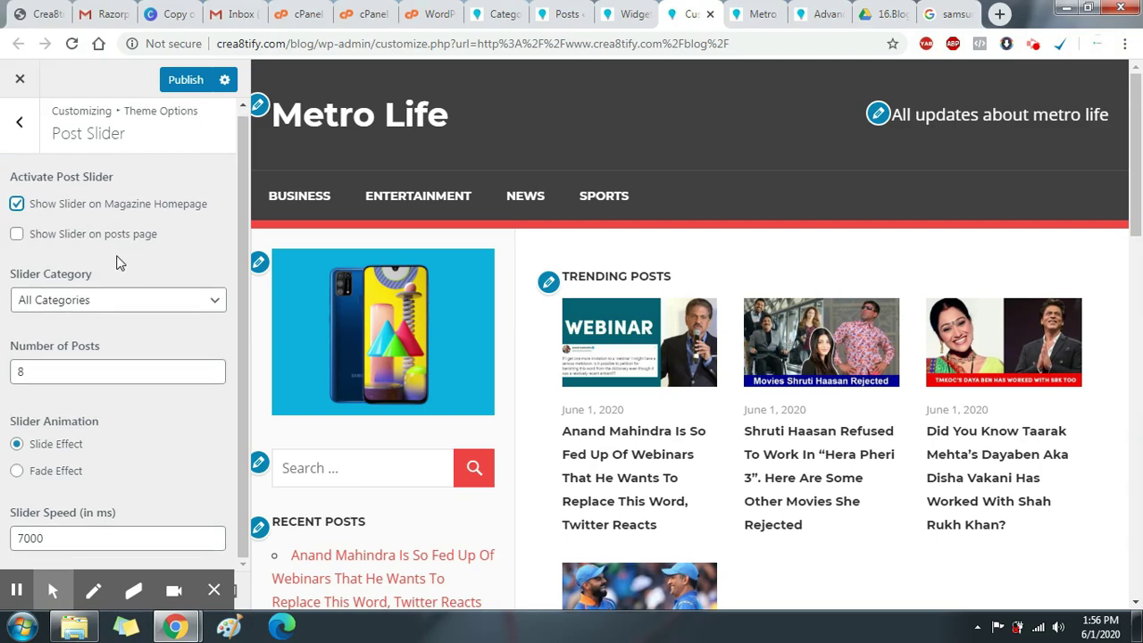
click(187, 81)
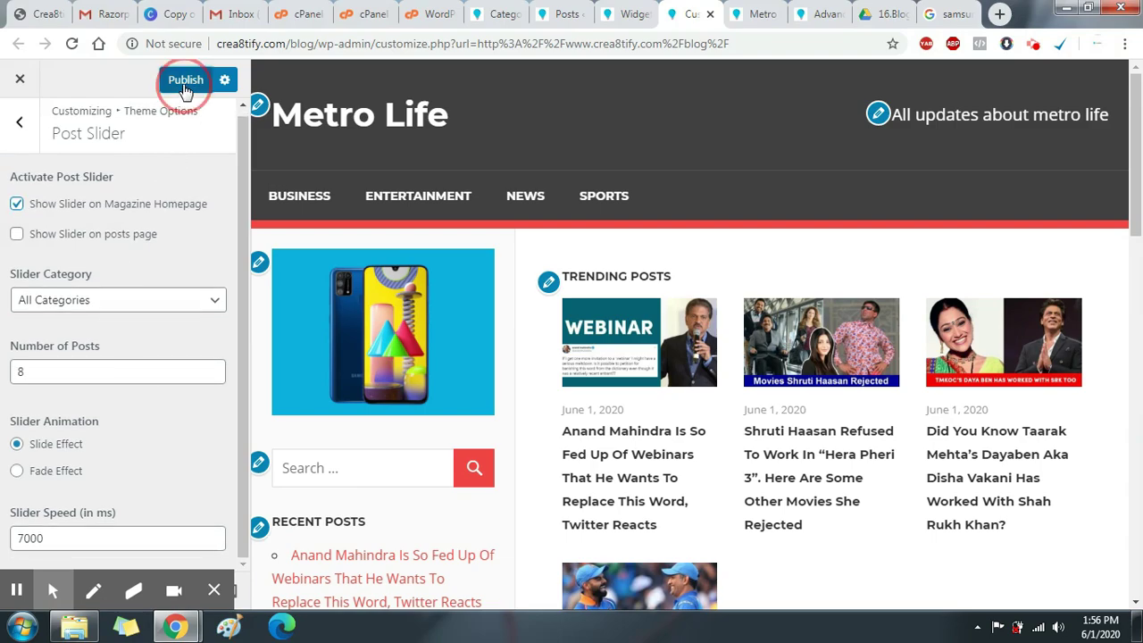
Reload the live Metro Life blog homepage and look through it for the post slider.
click(754, 14)
key(F5)
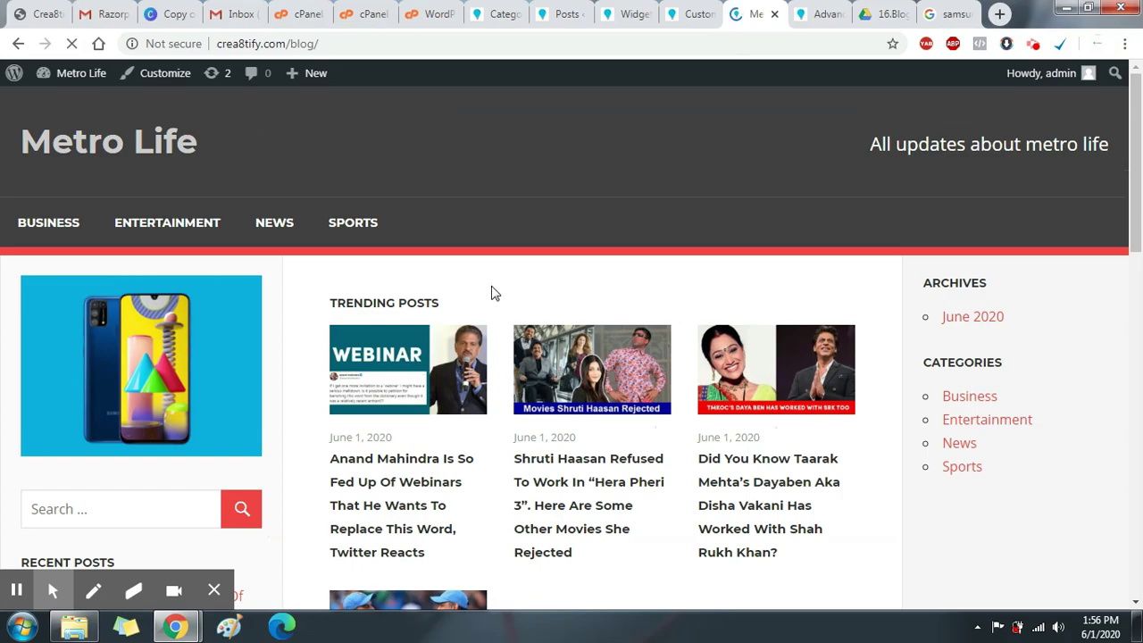
scroll(516, 255, down, 3)
scroll(513, 254, down, 6)
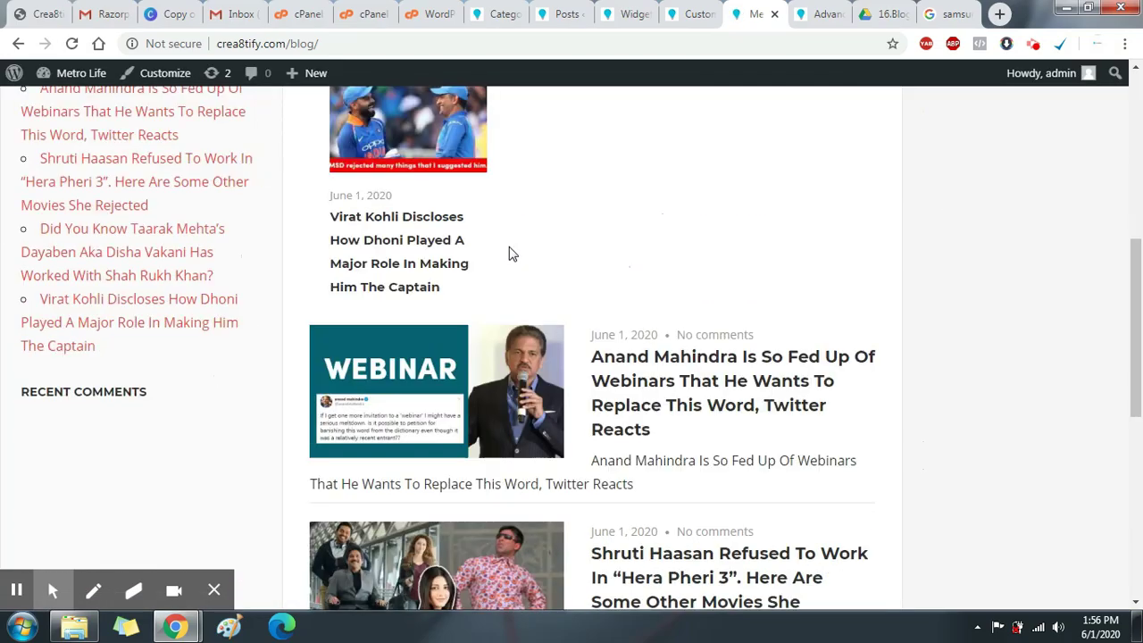
scroll(574, 259, up, 10)
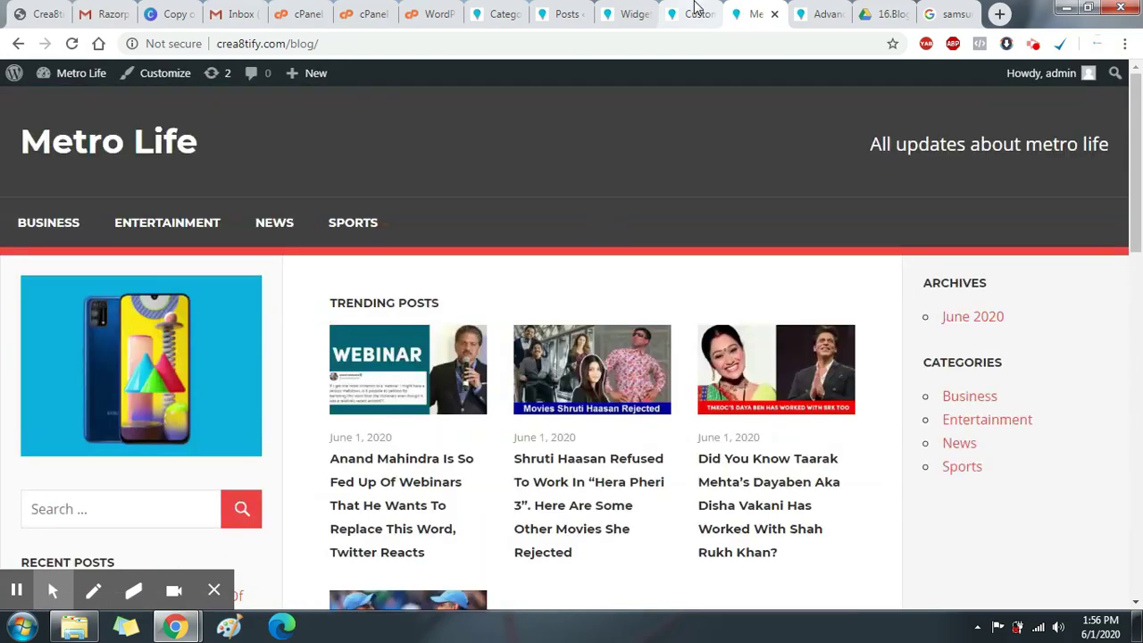
Recheck the Post Slider settings in the customizer, then return to the Theme Options overview.
key(ctrl+shift+Tab)
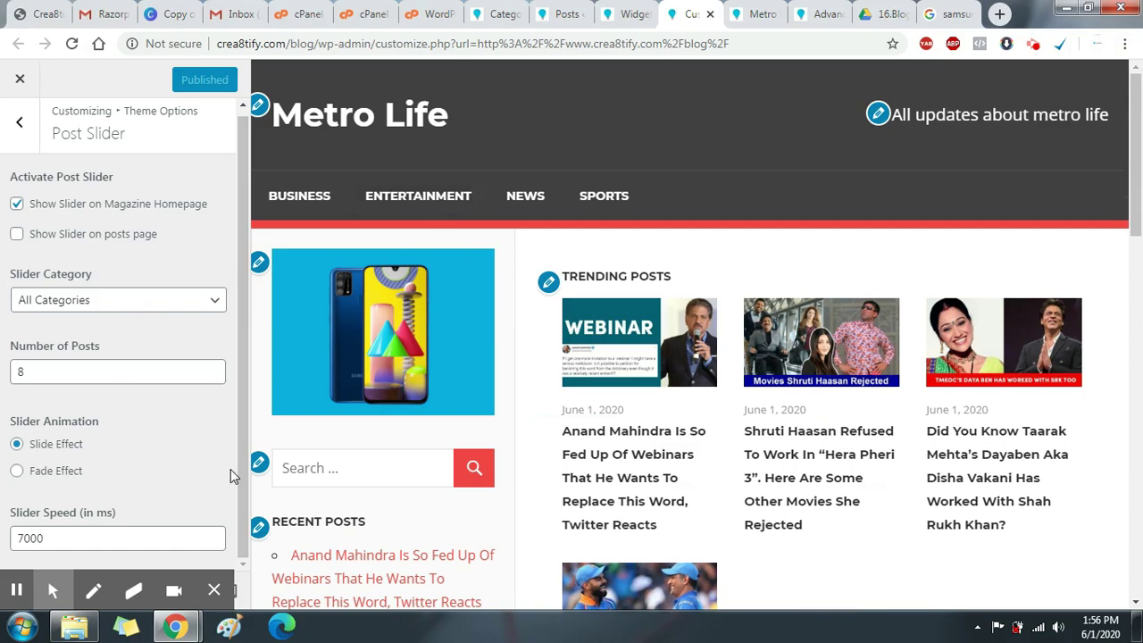
scroll(188, 384, up, 1)
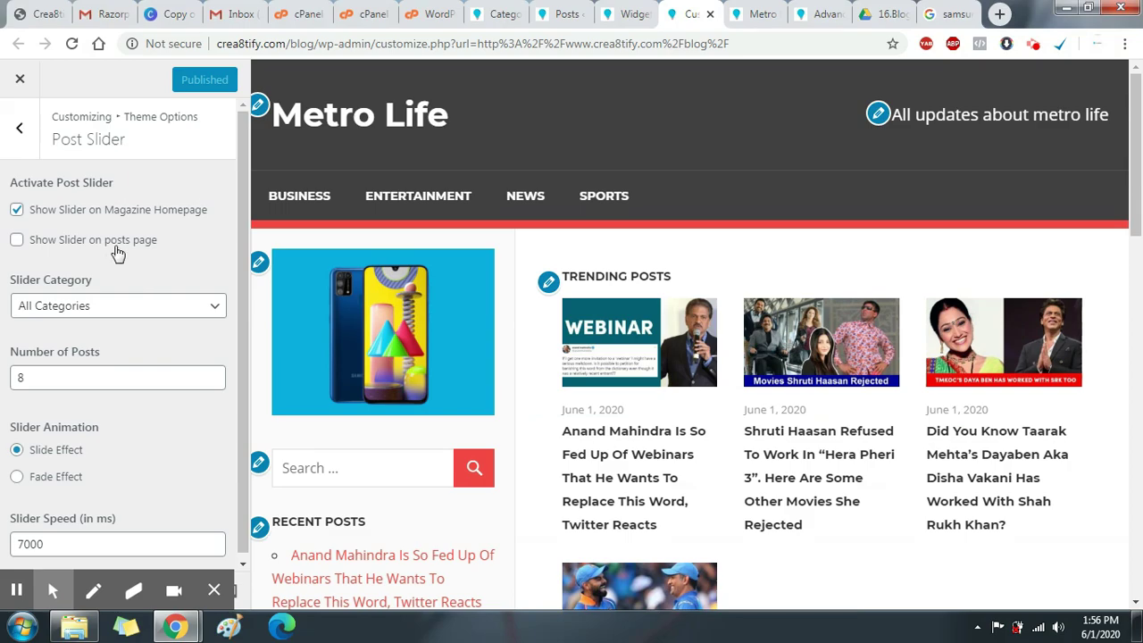
click(5, 156)
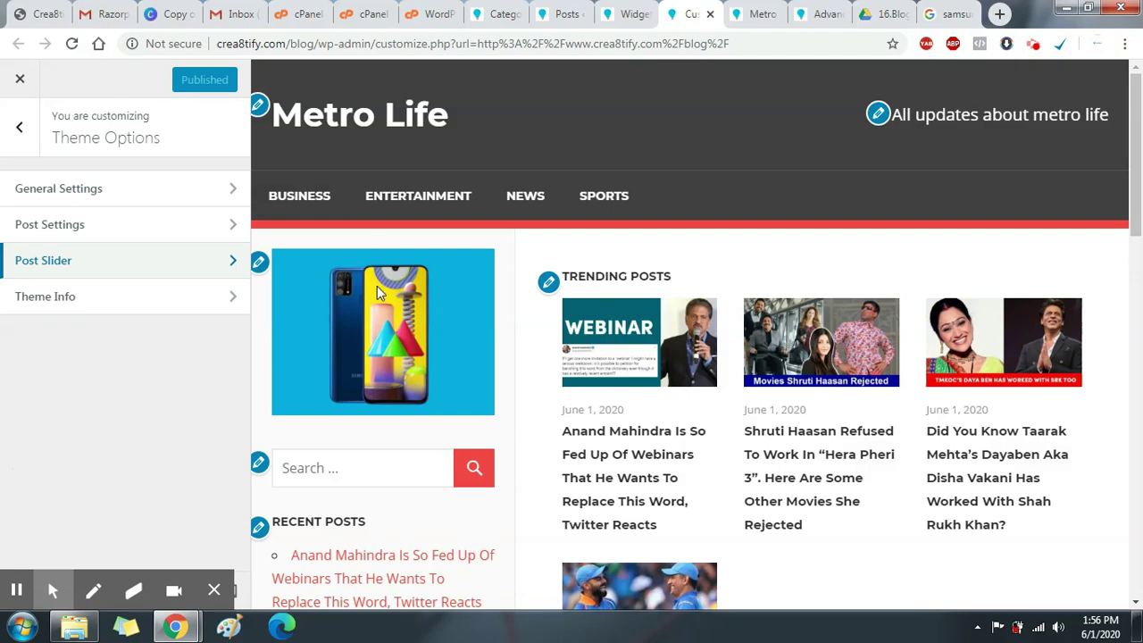
Review the Main Sidebar, Small Sidebar and Magazine Homepage widget areas, collapsing the Main Sidebar's Image widget.
click(650, 14)
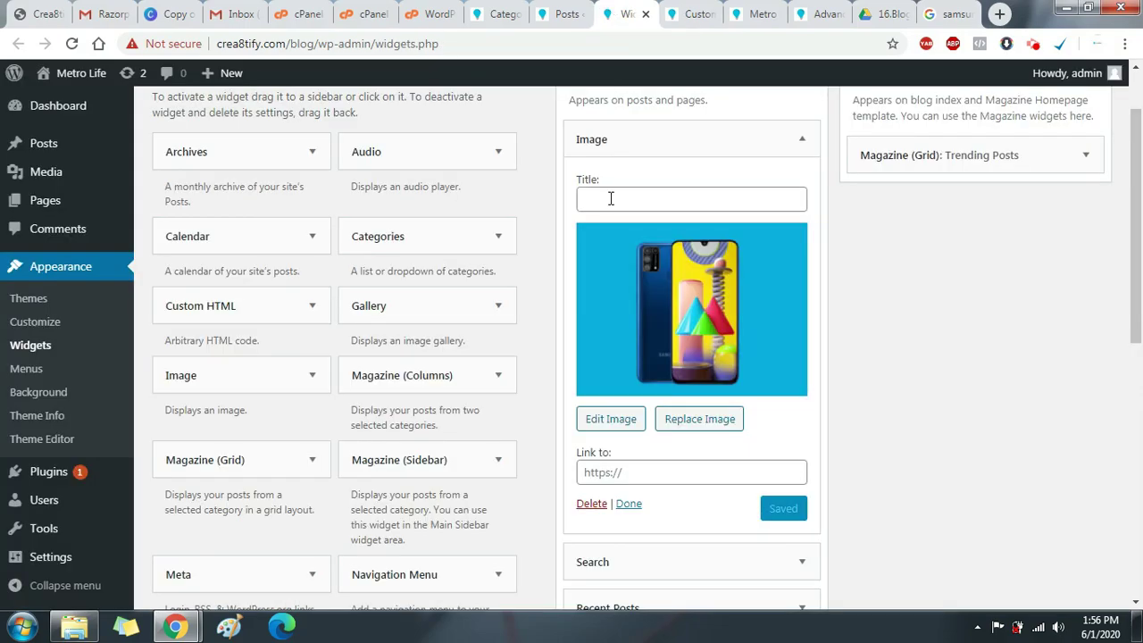
scroll(612, 214, down, 3)
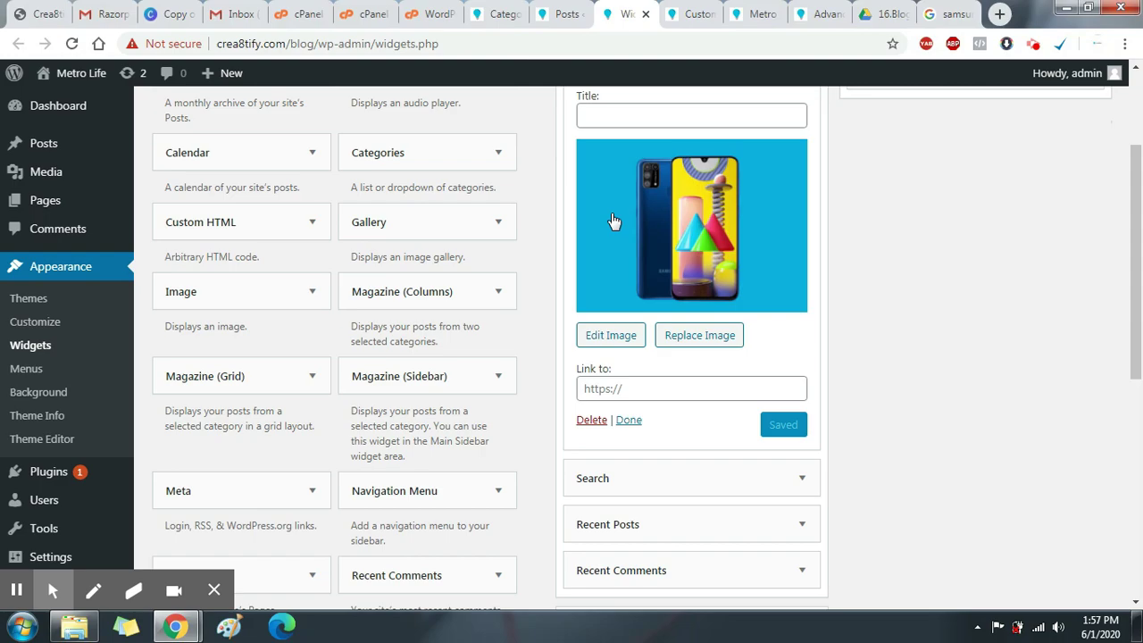
scroll(606, 240, down, 2)
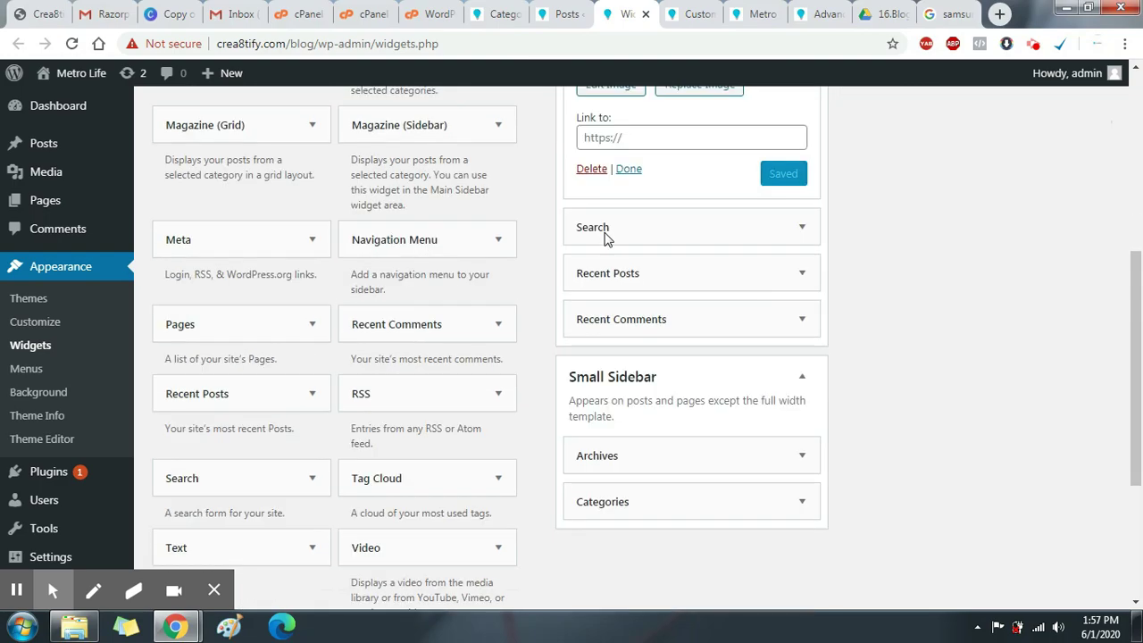
scroll(604, 238, up, 3)
scroll(604, 237, up, 3)
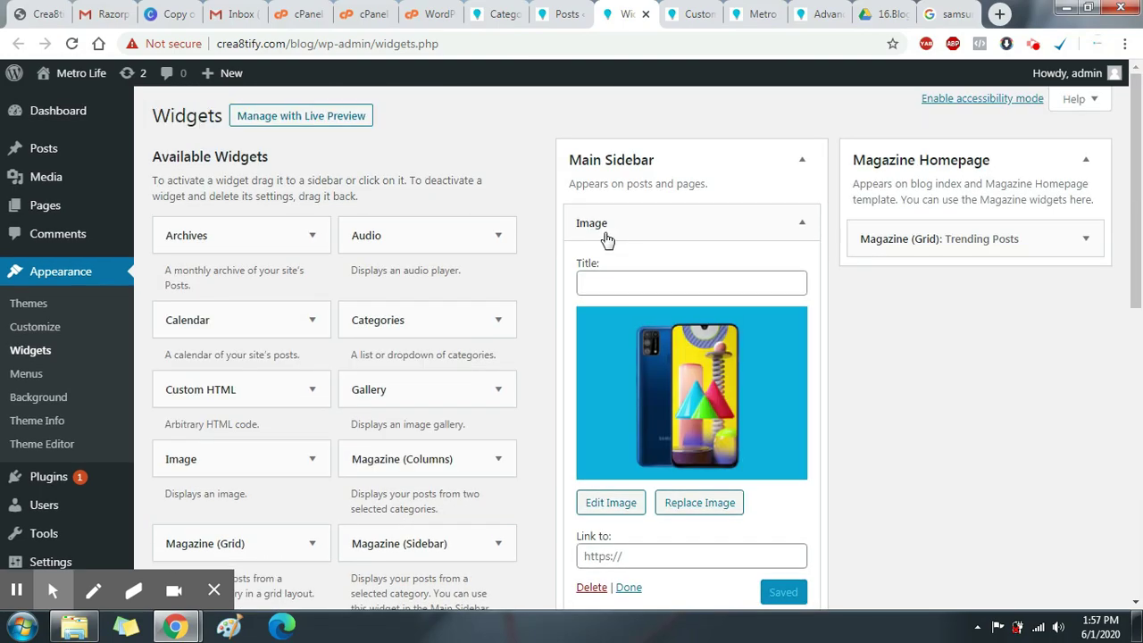
click(806, 221)
scroll(717, 280, down, 2)
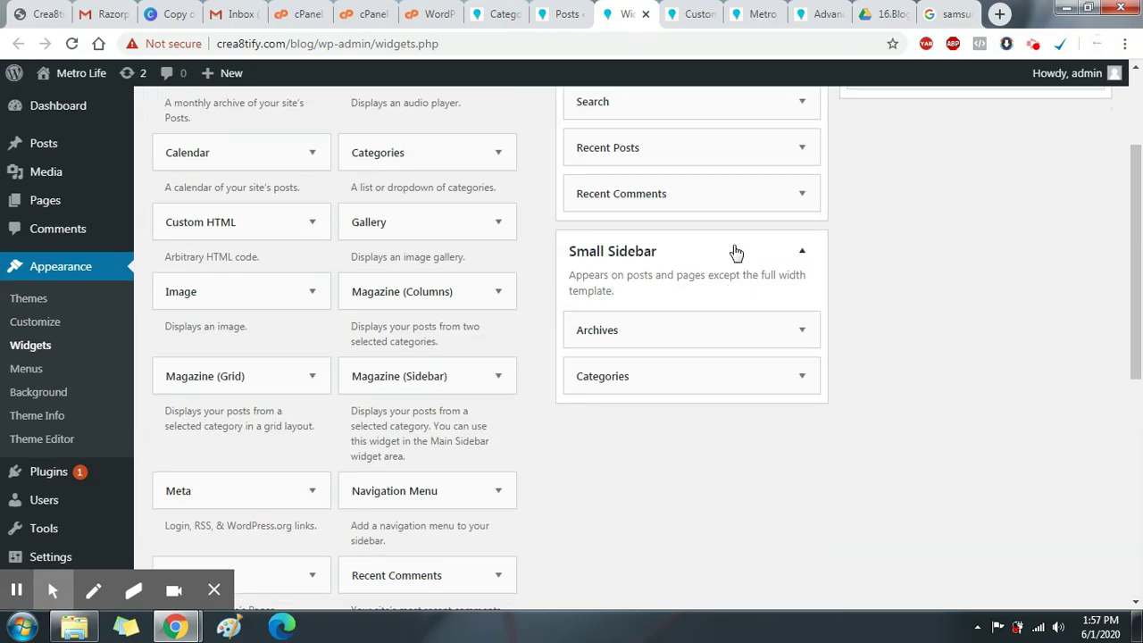
Create a new untitled page in a separate tab, assign it the Magazine Homepage template and publish it.
mouse_move(222, 72)
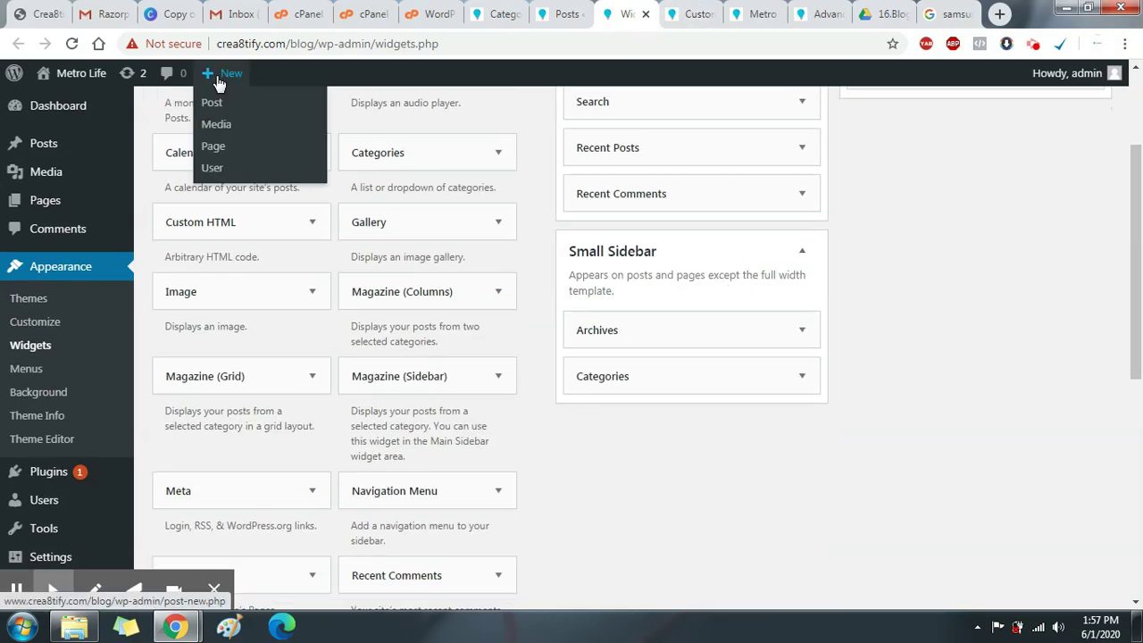
middle_click(218, 145)
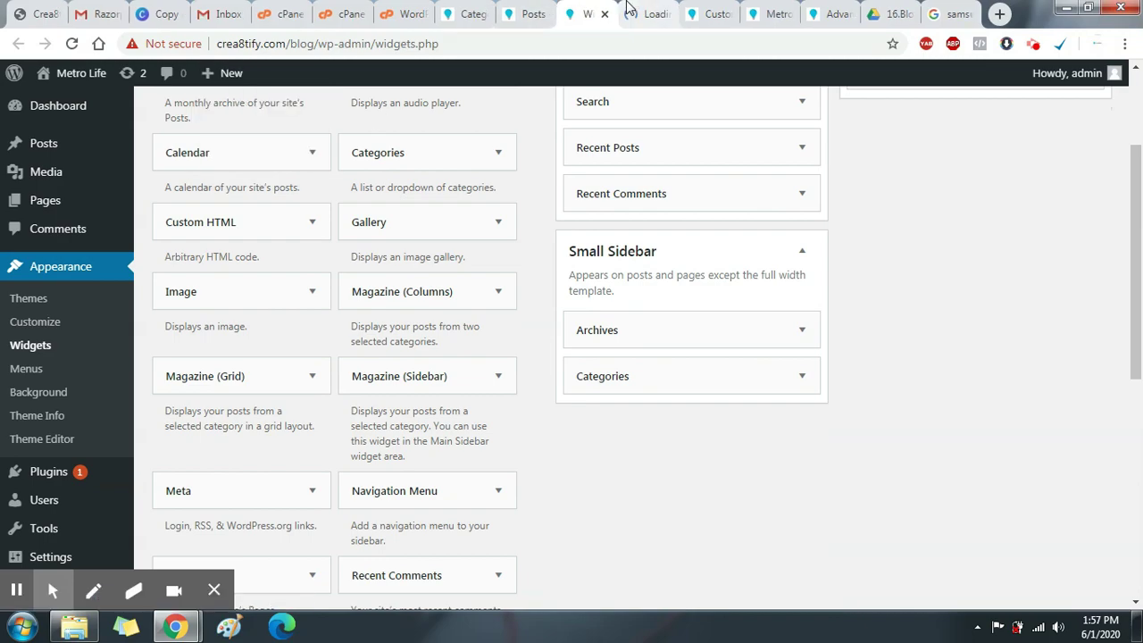
click(630, 9)
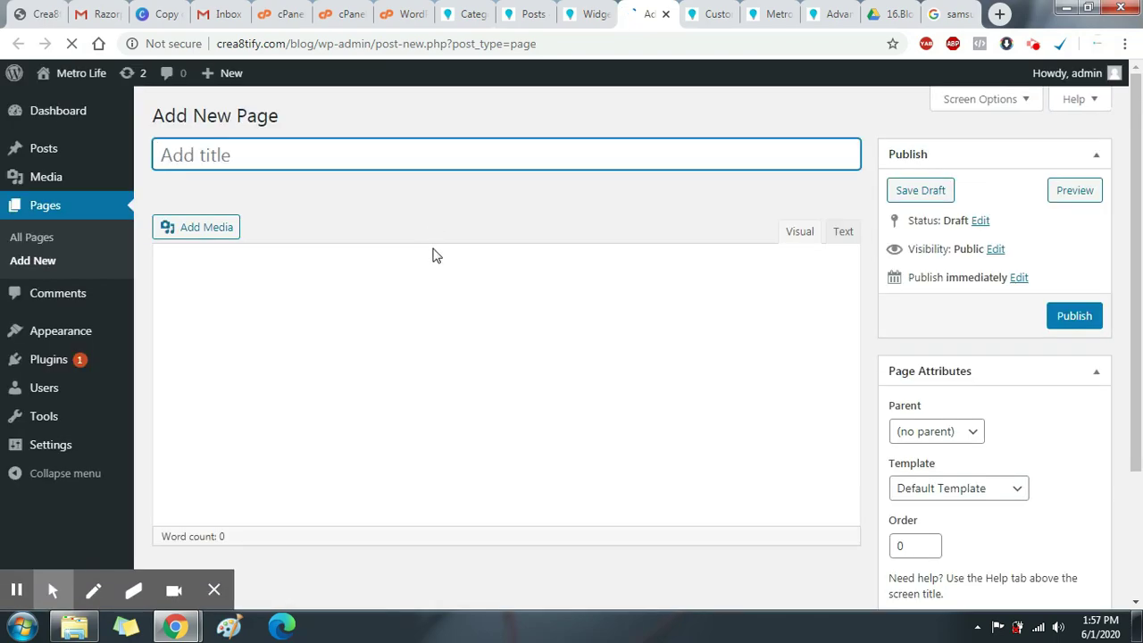
scroll(434, 255, down, 3)
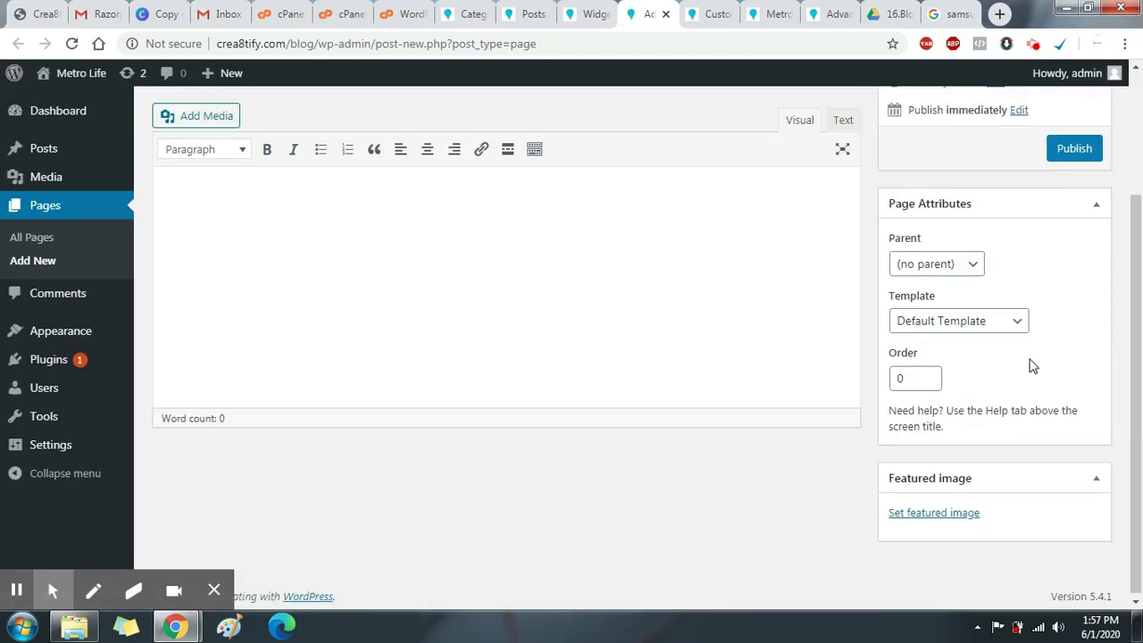
click(1011, 325)
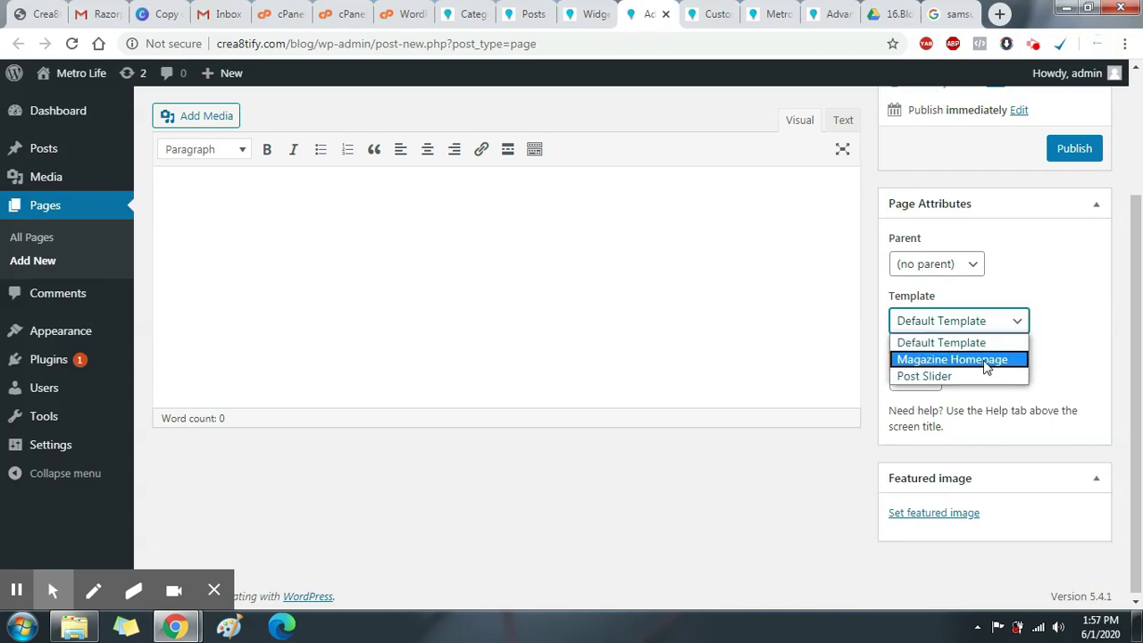
click(984, 360)
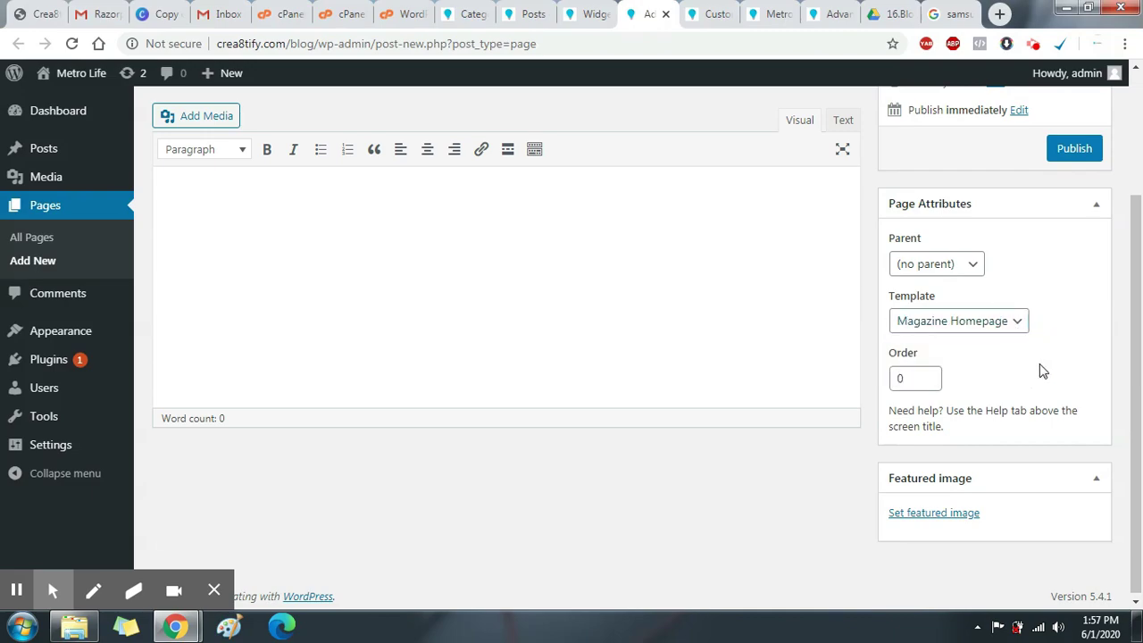
click(1071, 148)
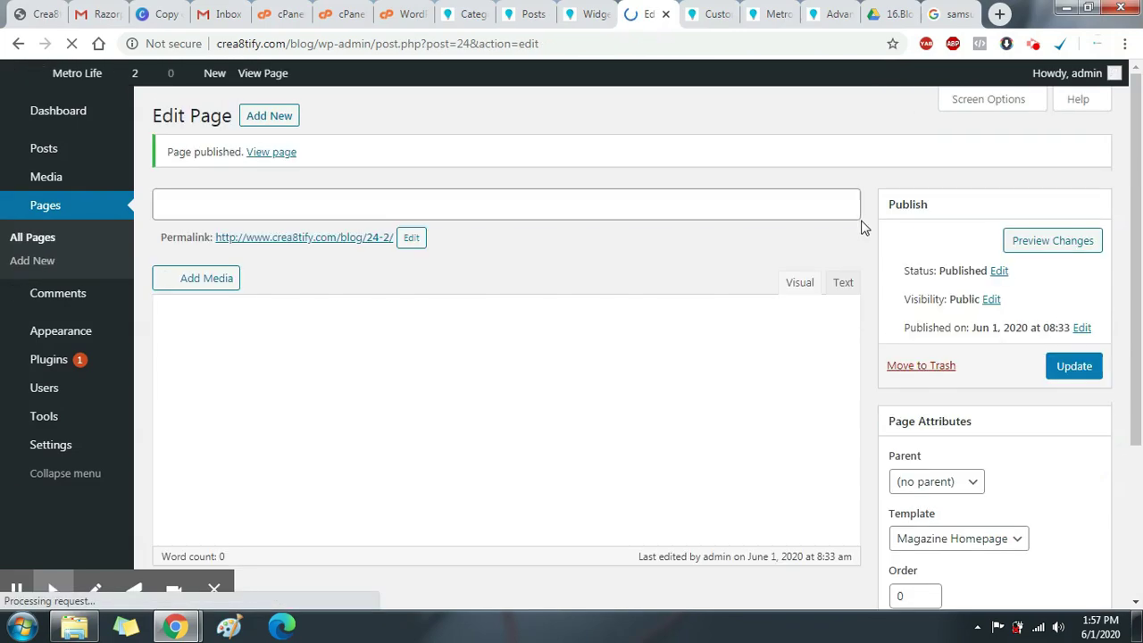
Open the published page's permalink in a new browser tab.
scroll(357, 250, down, 1)
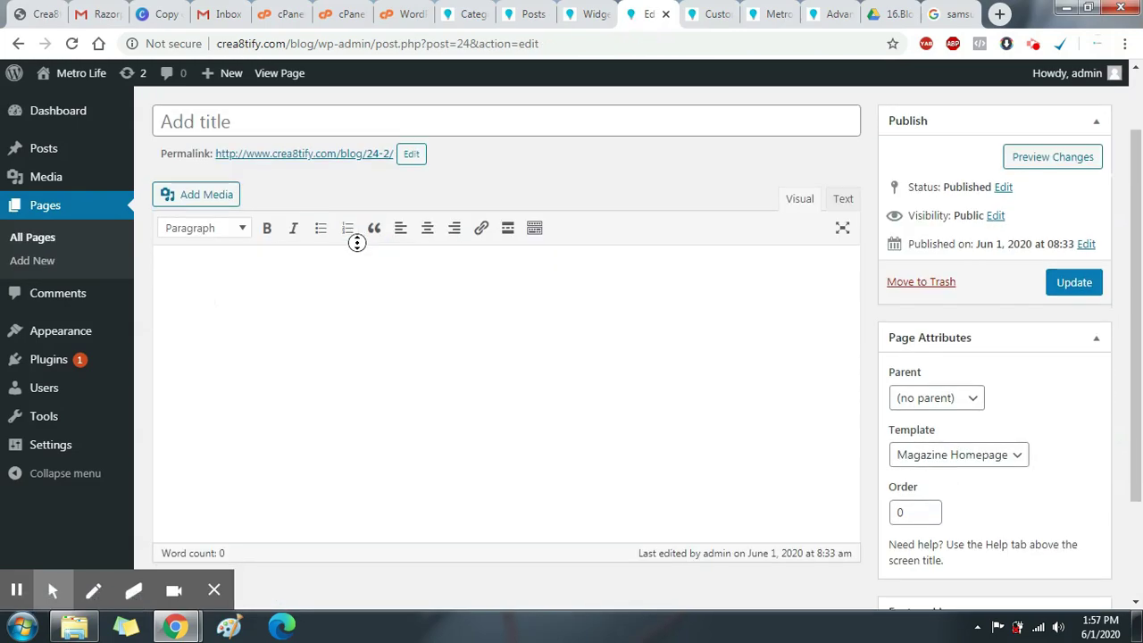
middle_click(360, 159)
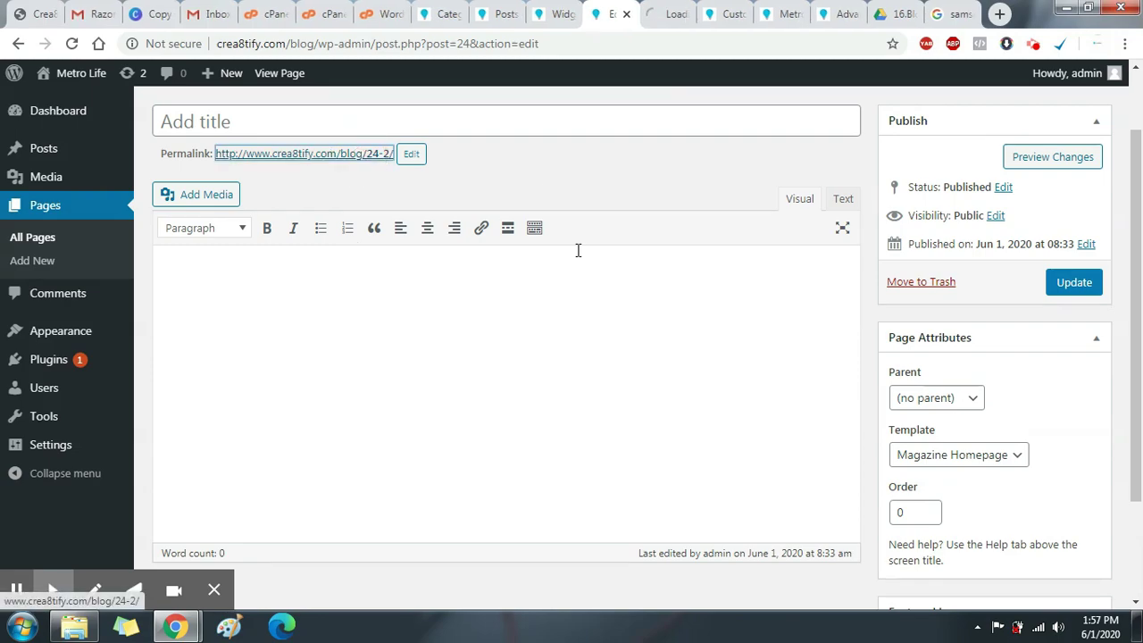
scroll(577, 247, down, 1)
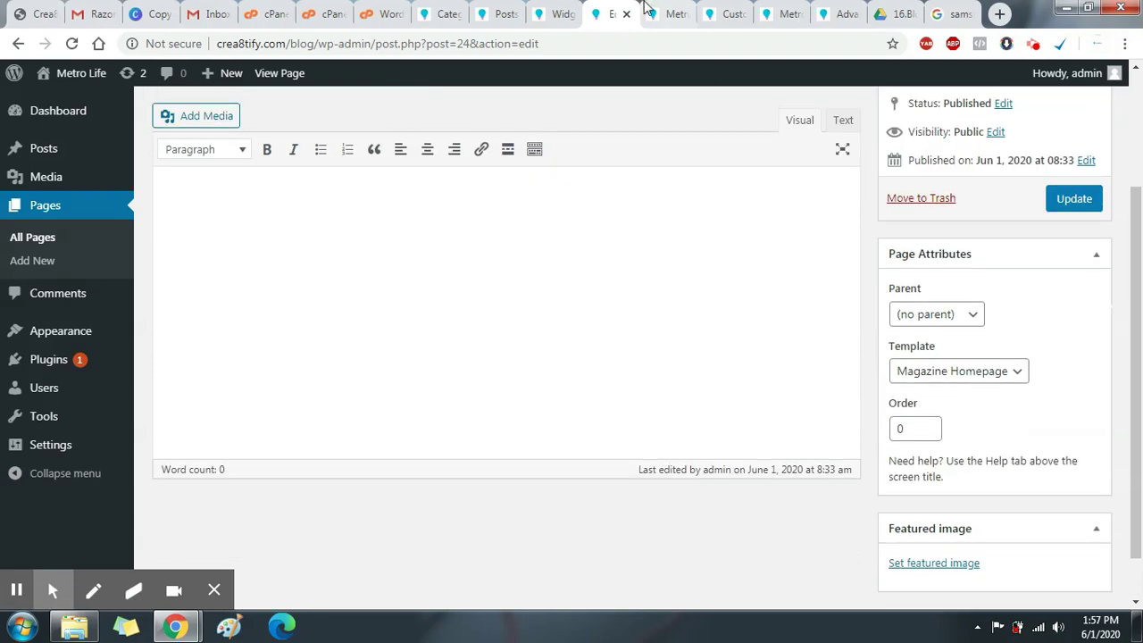
View the published Magazine Homepage page, advance its post slider two slides and look through the Trending Posts section.
key(ctrl+Tab)
scroll(712, 188, down, 1)
scroll(709, 232, down, 8)
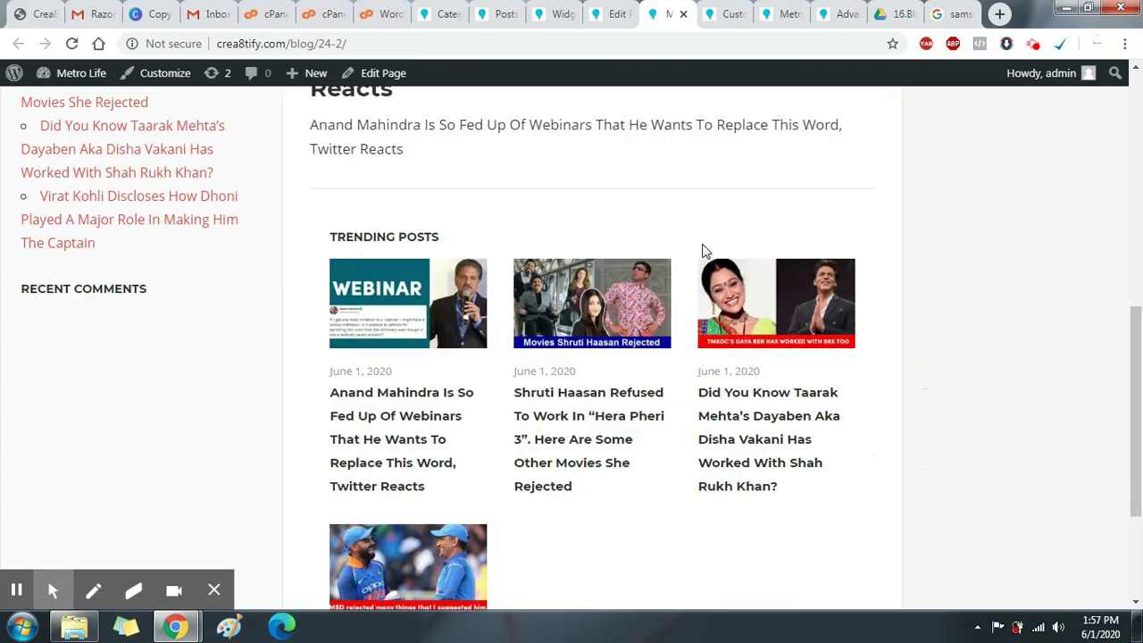
scroll(706, 248, up, 6)
scroll(706, 250, up, 4)
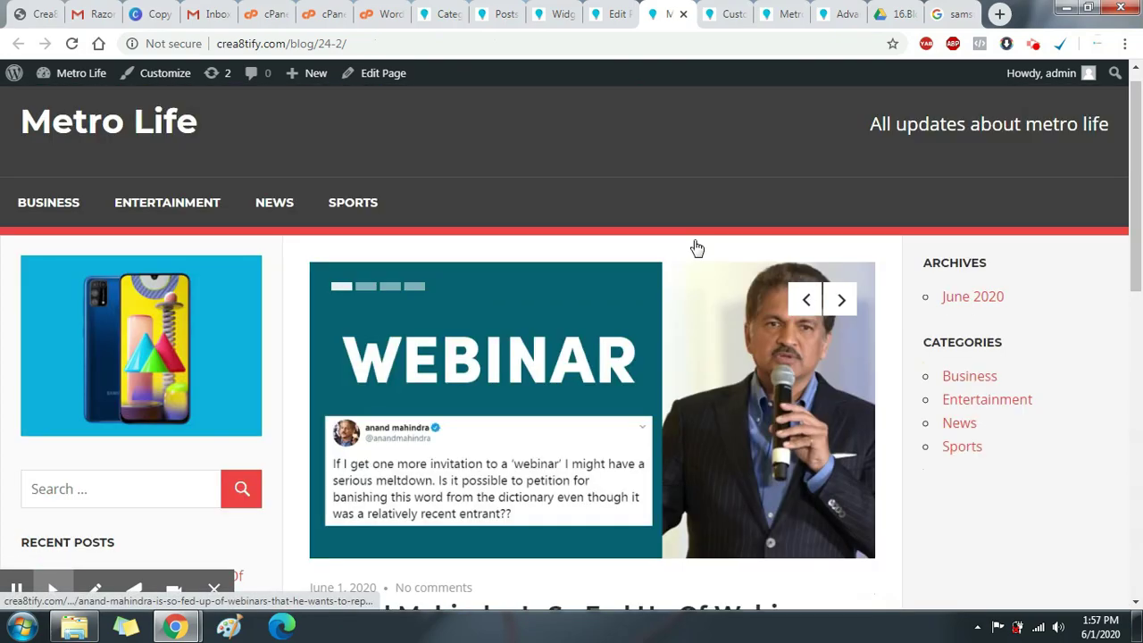
click(839, 319)
click(840, 319)
scroll(838, 319, down, 4)
scroll(837, 319, down, 3)
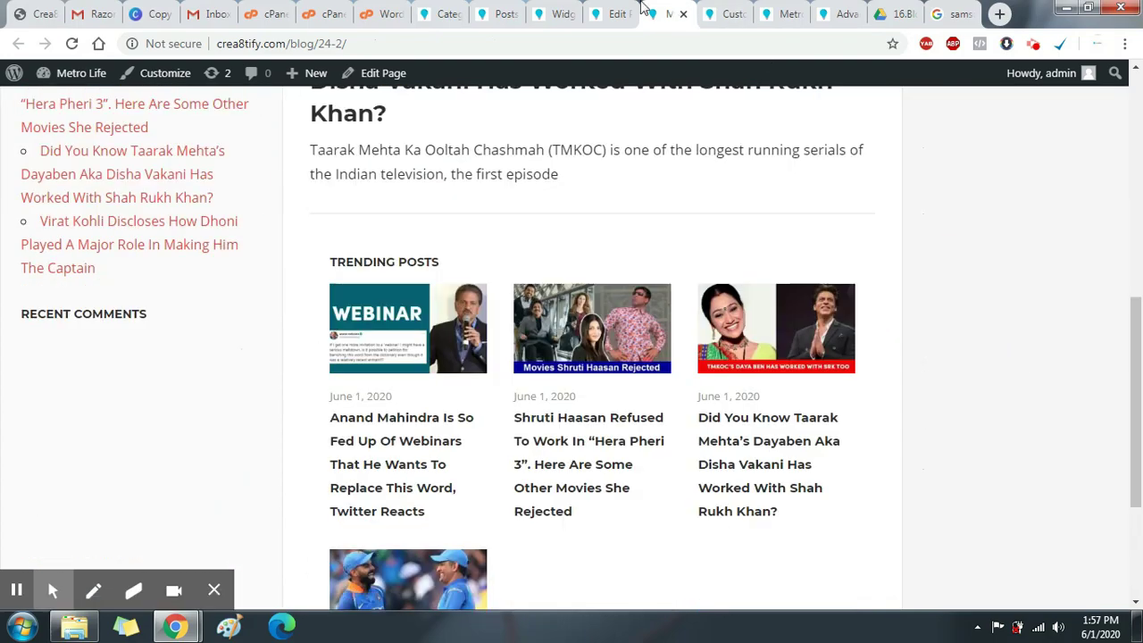
scroll(620, 151, down, 3)
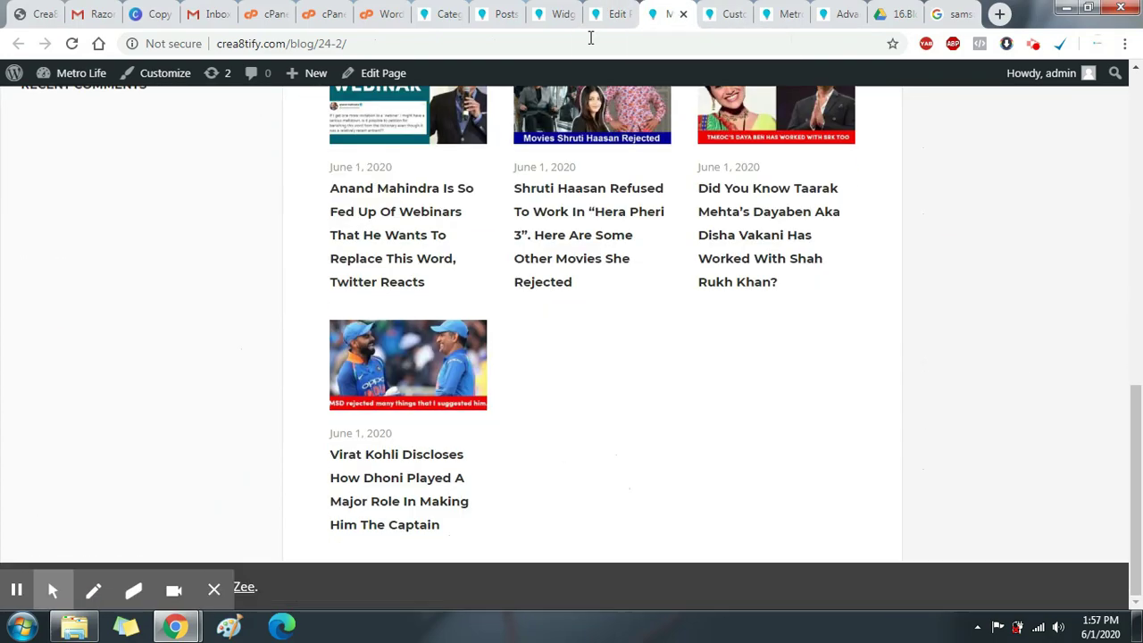
Recheck the page's template in the editor, then cycle the published page's slider and review its posts down to the footer.
click(614, 14)
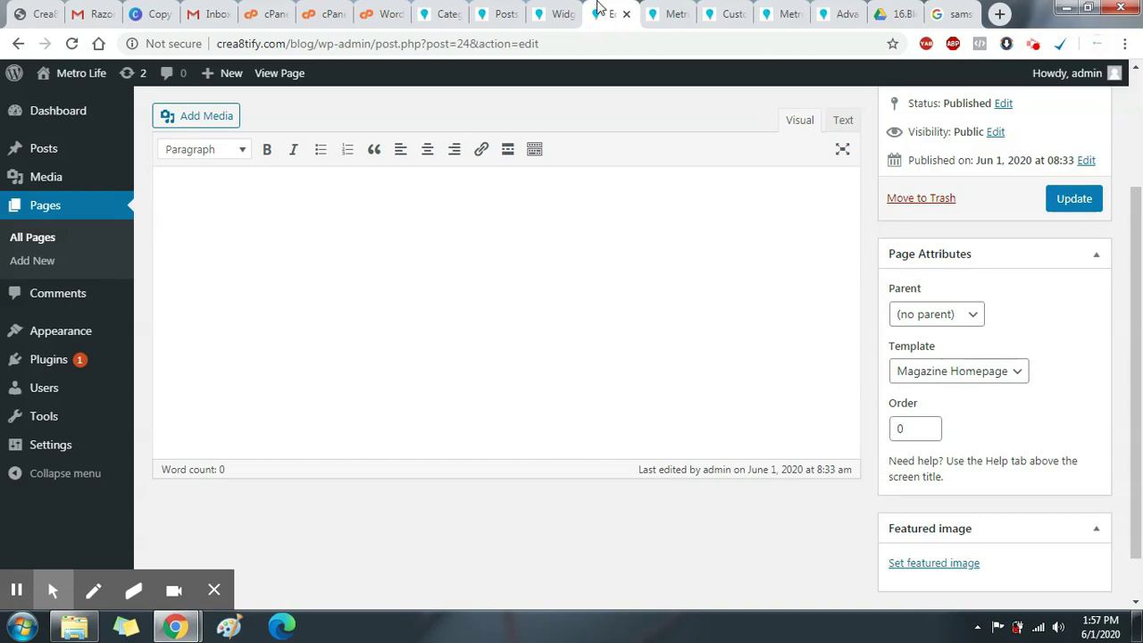
click(663, 13)
scroll(655, 281, up, 8)
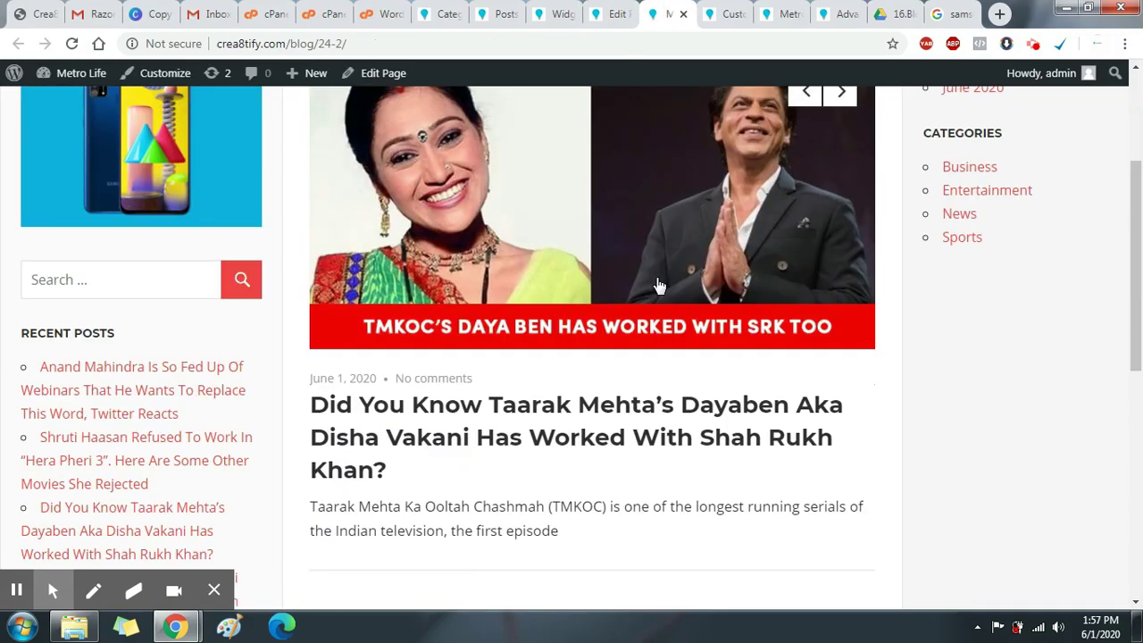
scroll(657, 283, down, 1)
click(839, 242)
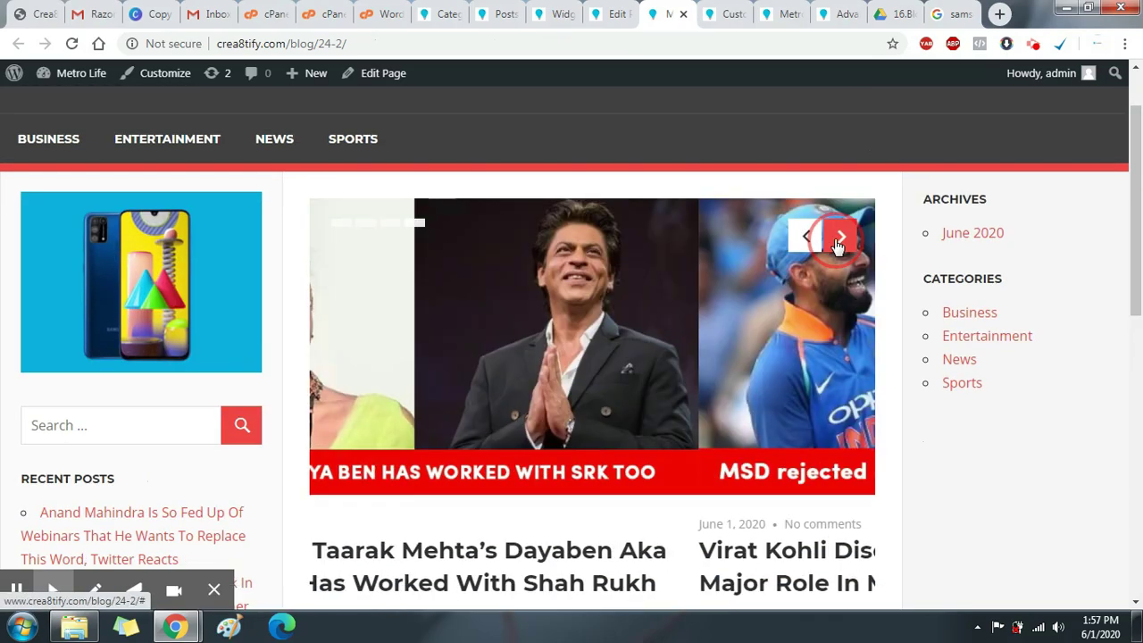
click(839, 243)
scroll(741, 303, down, 4)
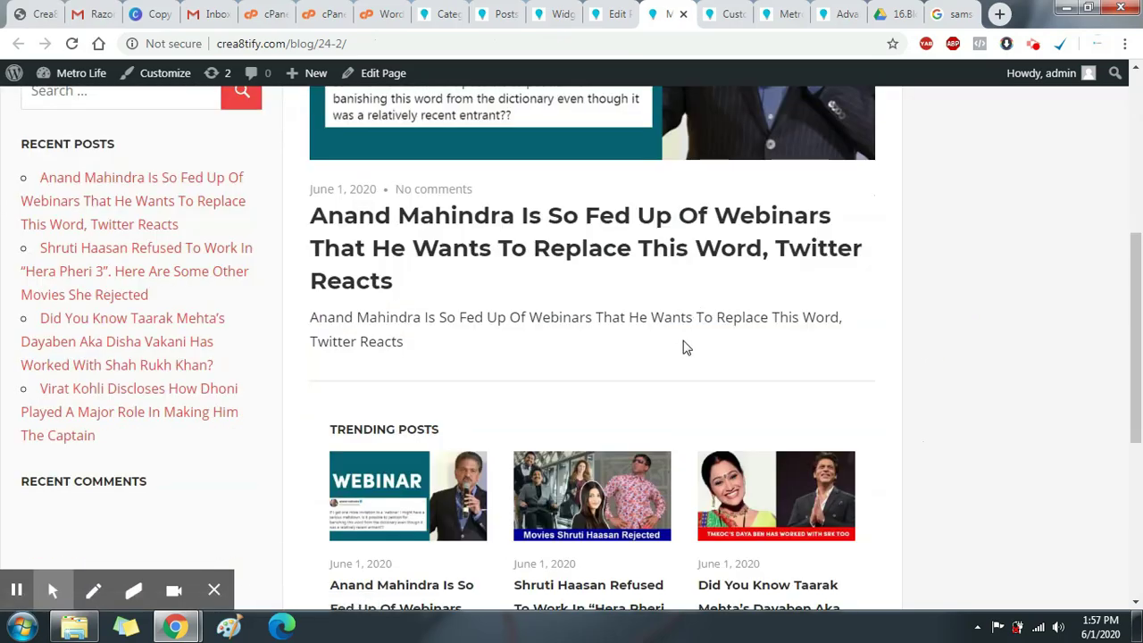
scroll(654, 370, down, 5)
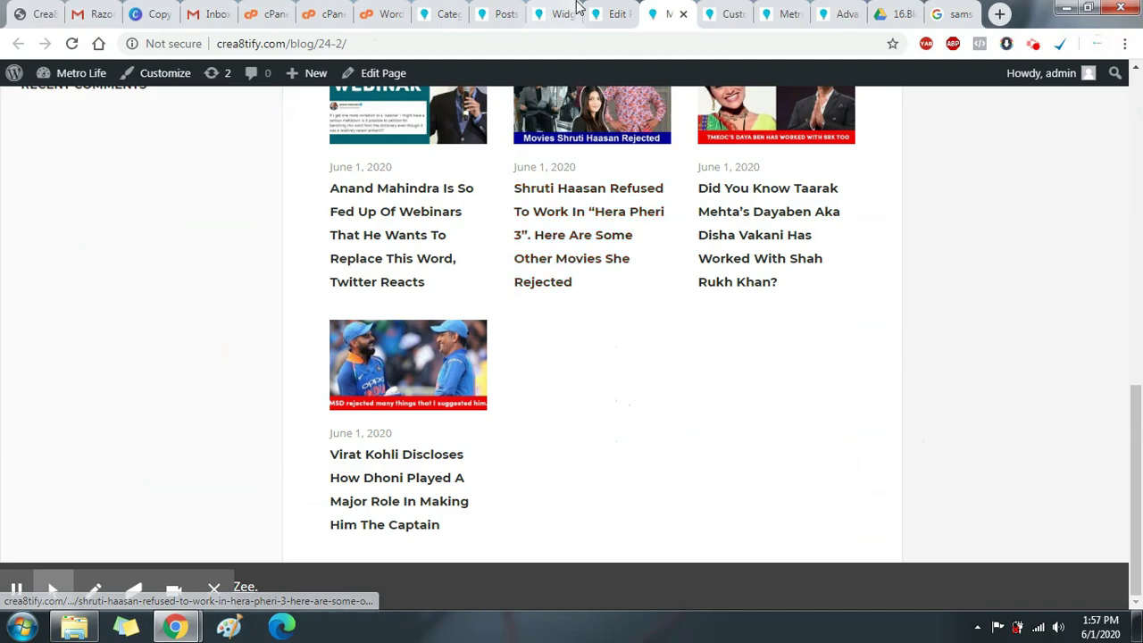
Switch to the customizer, look at the list of widget areas and return to the main customizer overview.
click(728, 14)
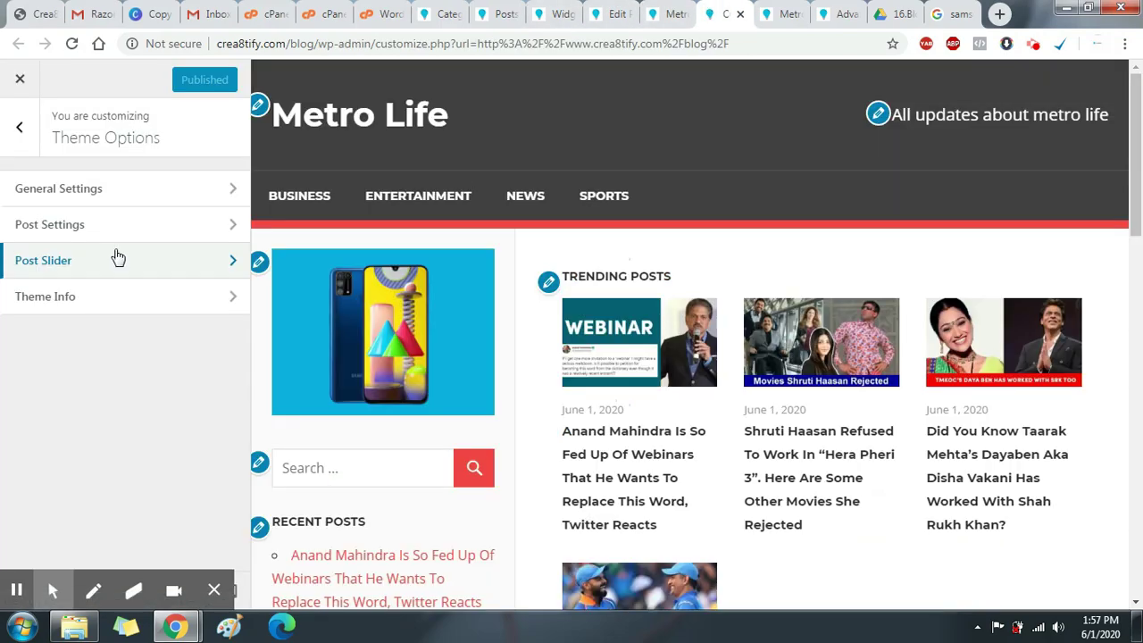
click(13, 134)
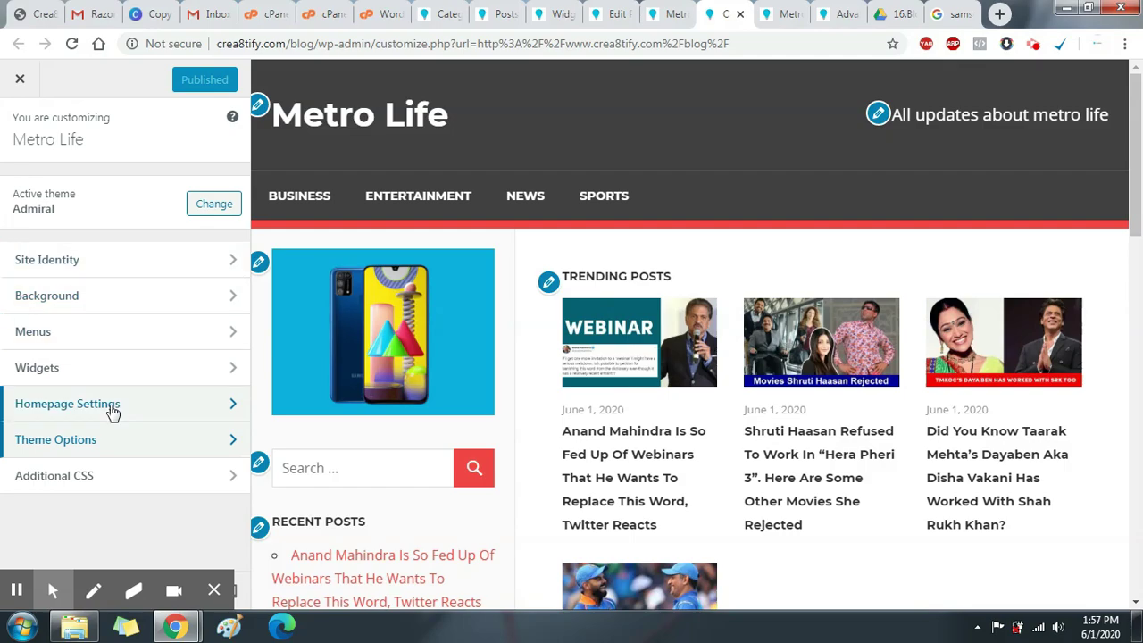
click(115, 365)
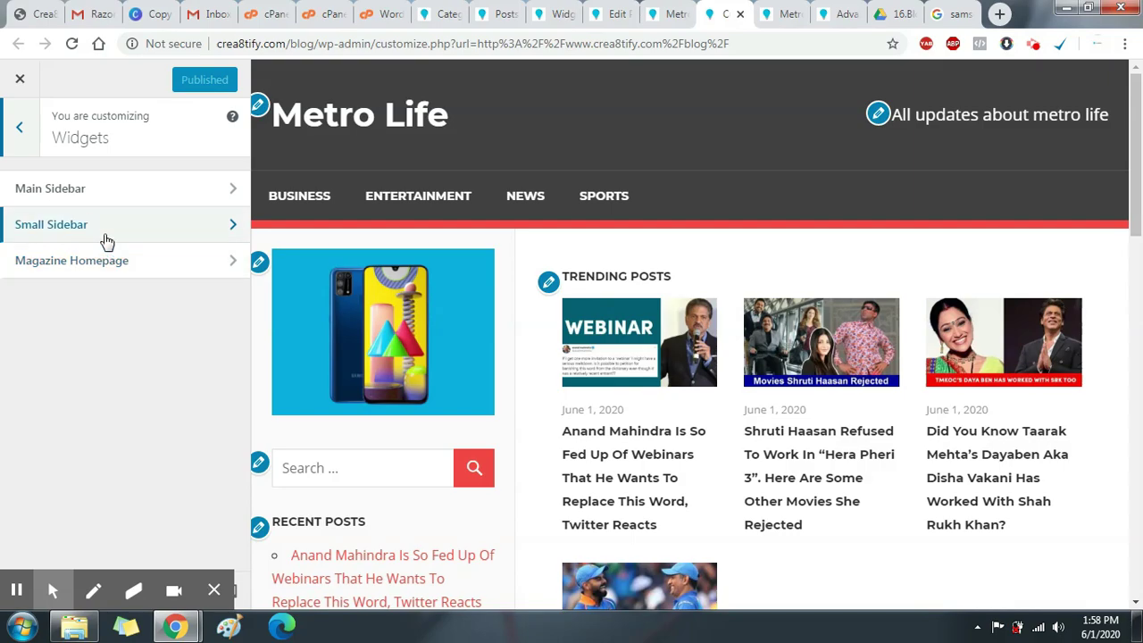
click(18, 134)
Examine the Site Identity settings and the site icon's media library, then leave without selecting an image.
click(118, 266)
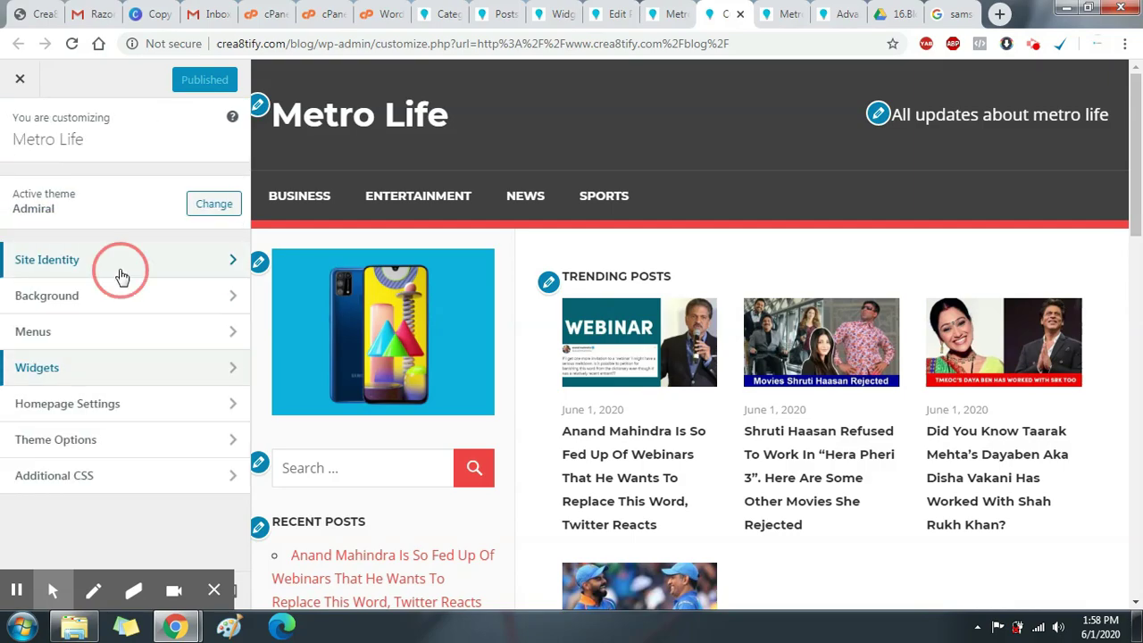
scroll(120, 271, down, 1)
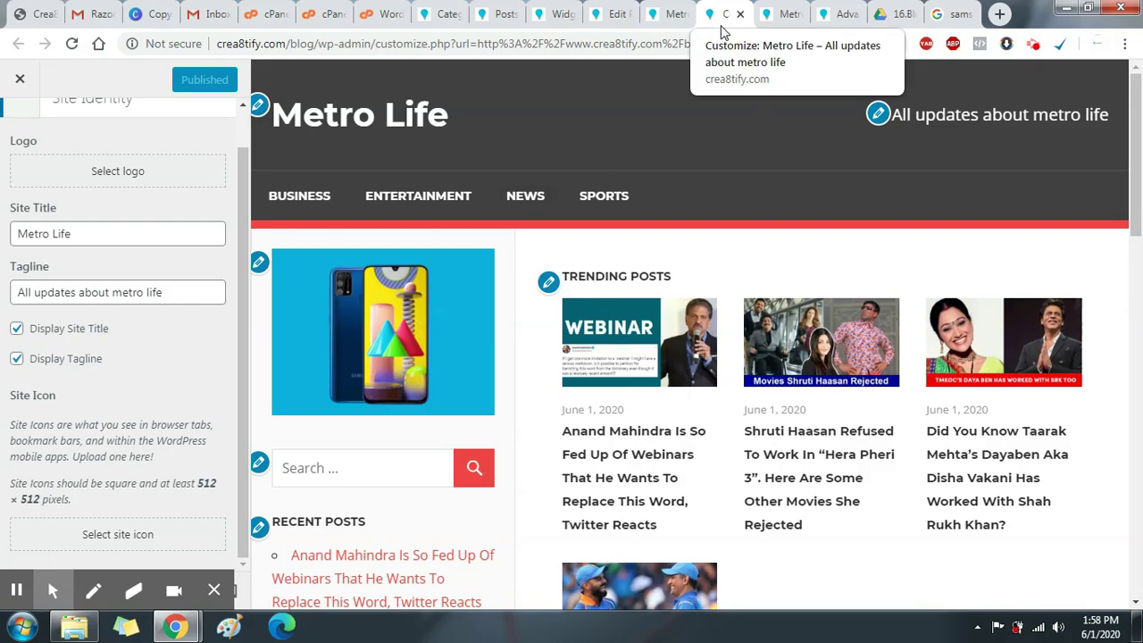
click(128, 539)
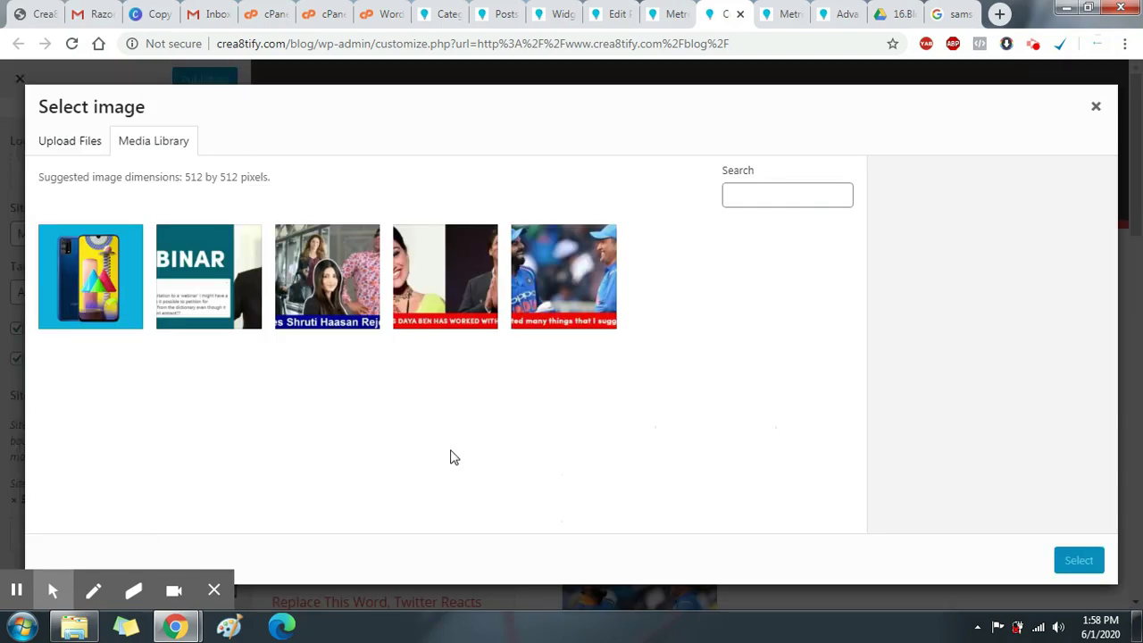
click(1095, 107)
scroll(123, 287, up, 2)
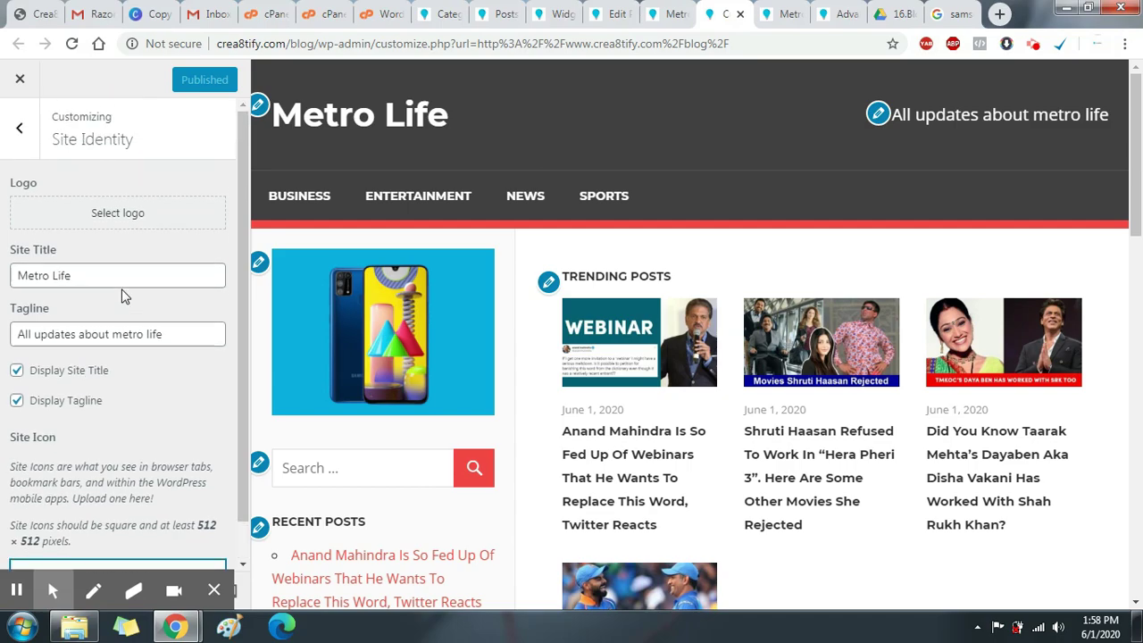
click(16, 139)
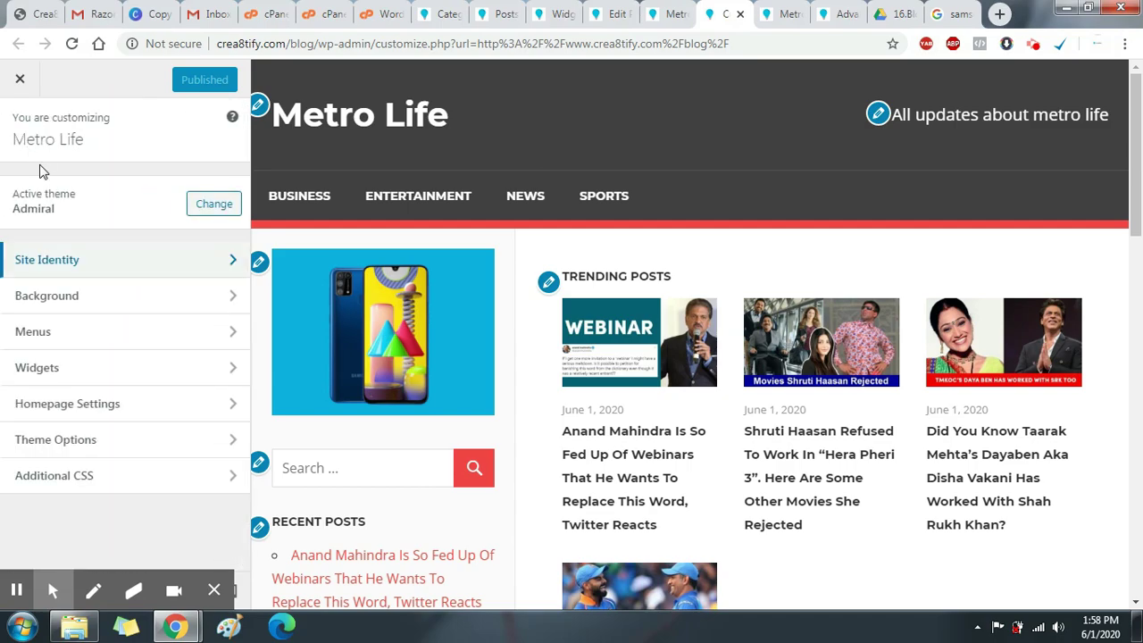
Set the site's background color to a medium gray, publish the change and check the preview.
click(84, 295)
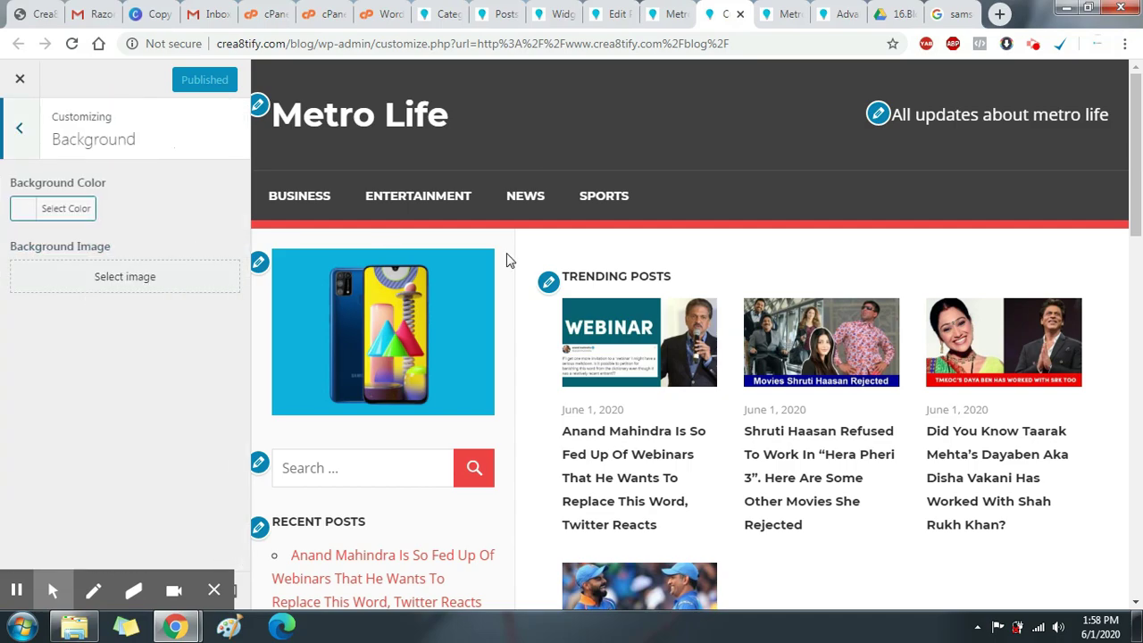
click(45, 215)
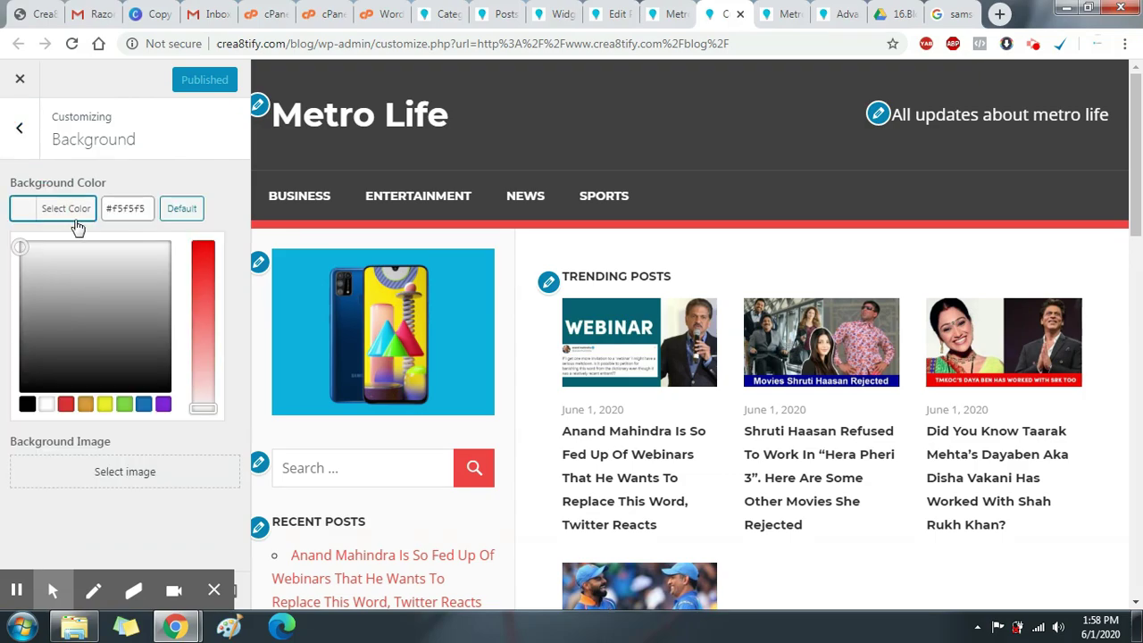
click(58, 357)
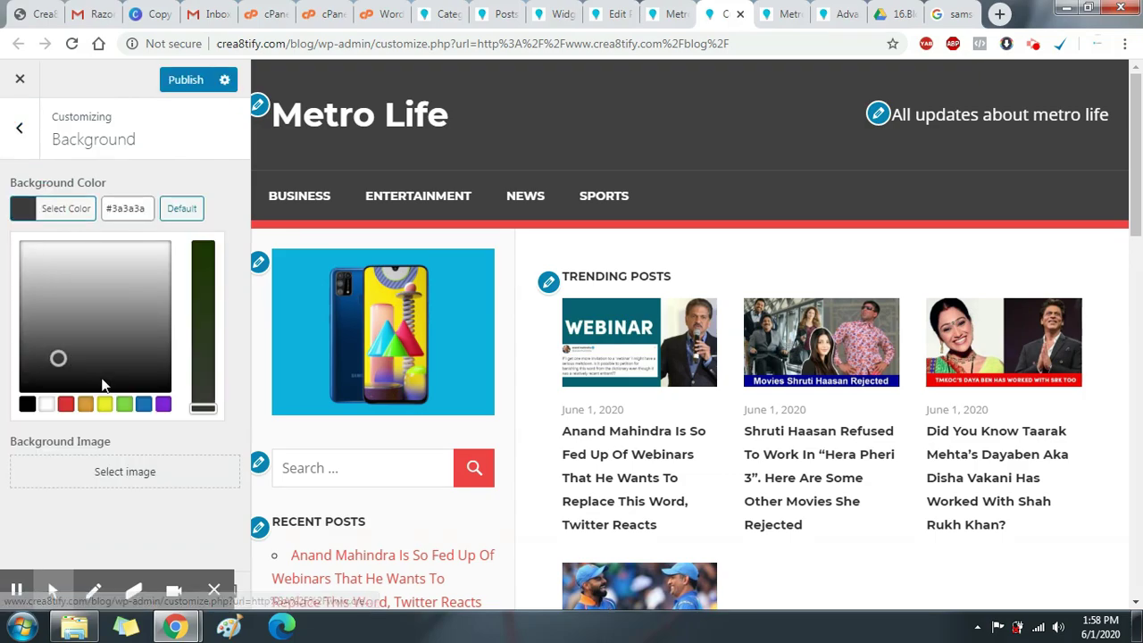
click(114, 317)
click(179, 80)
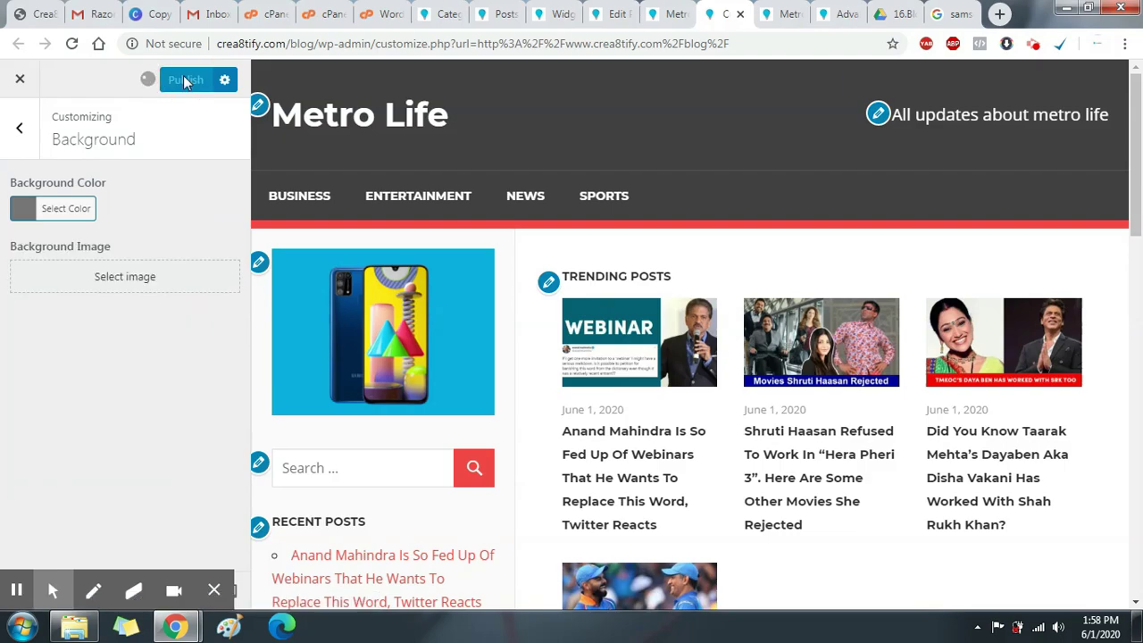
scroll(577, 227, down, 4)
scroll(631, 198, up, 3)
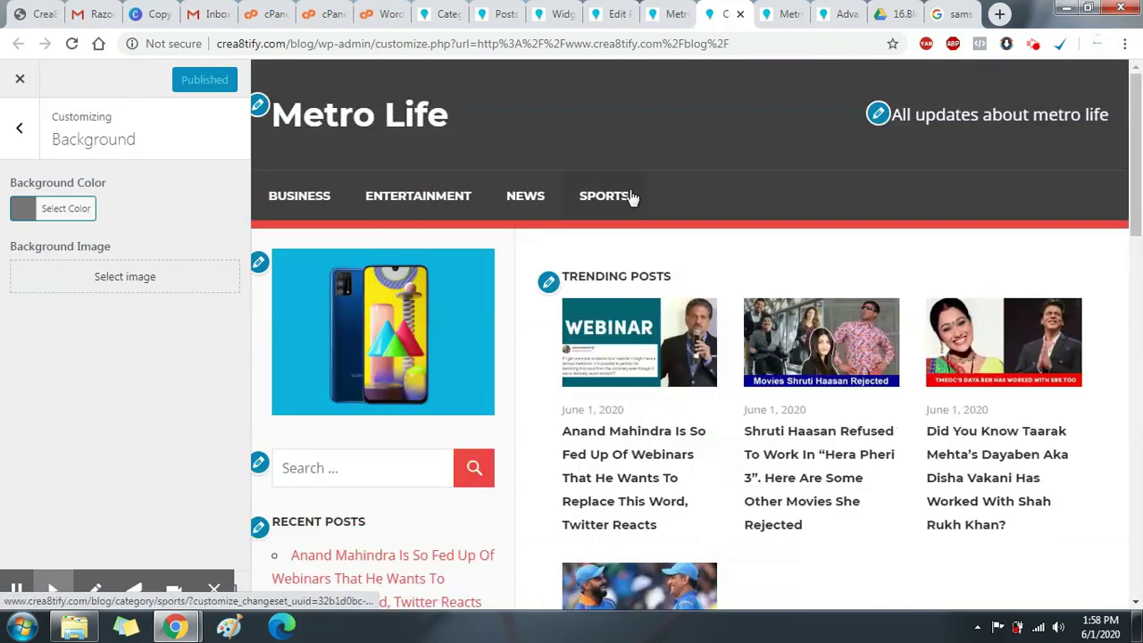
Reload the live Metro Life blog homepage and inspect its background and post list.
click(773, 8)
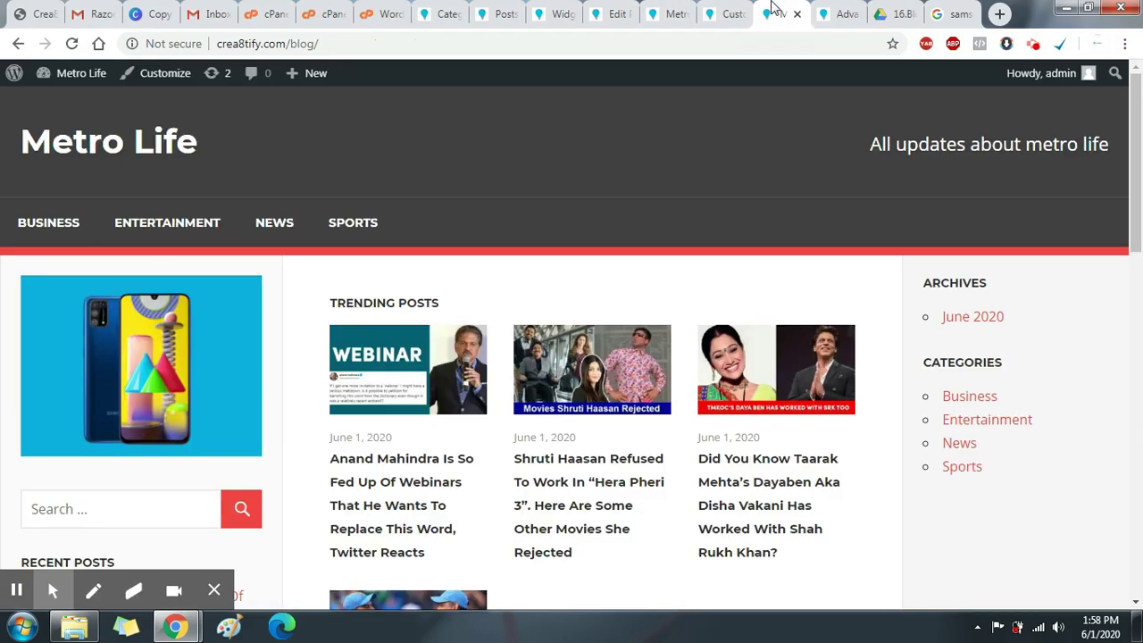
click(196, 132)
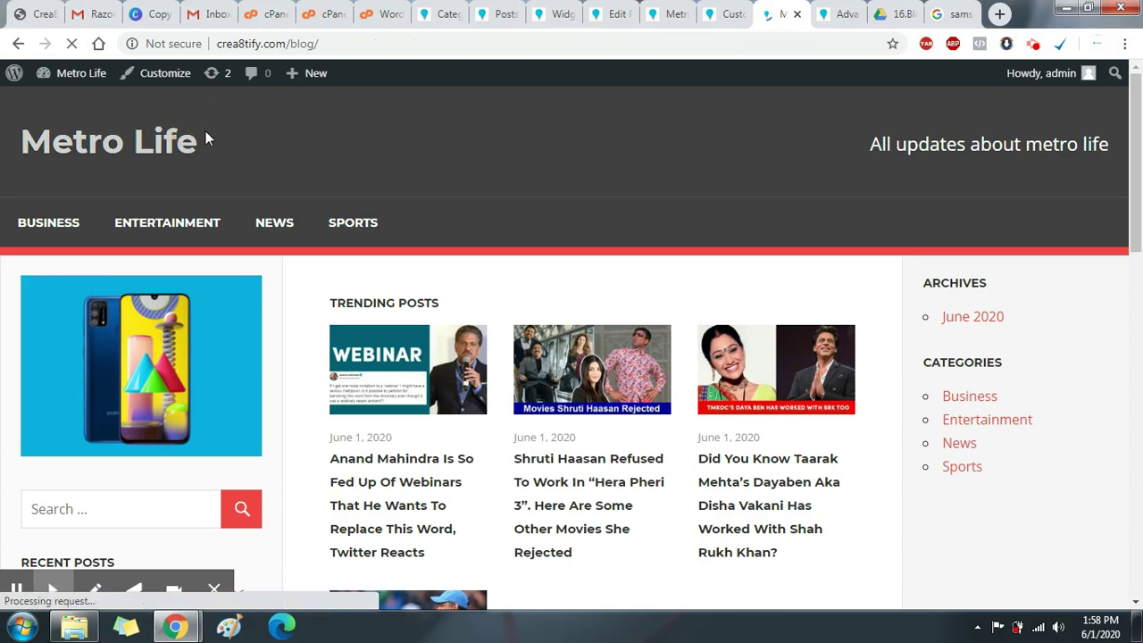
scroll(543, 240, down, 6)
scroll(604, 252, up, 6)
scroll(625, 241, down, 5)
scroll(634, 219, down, 4)
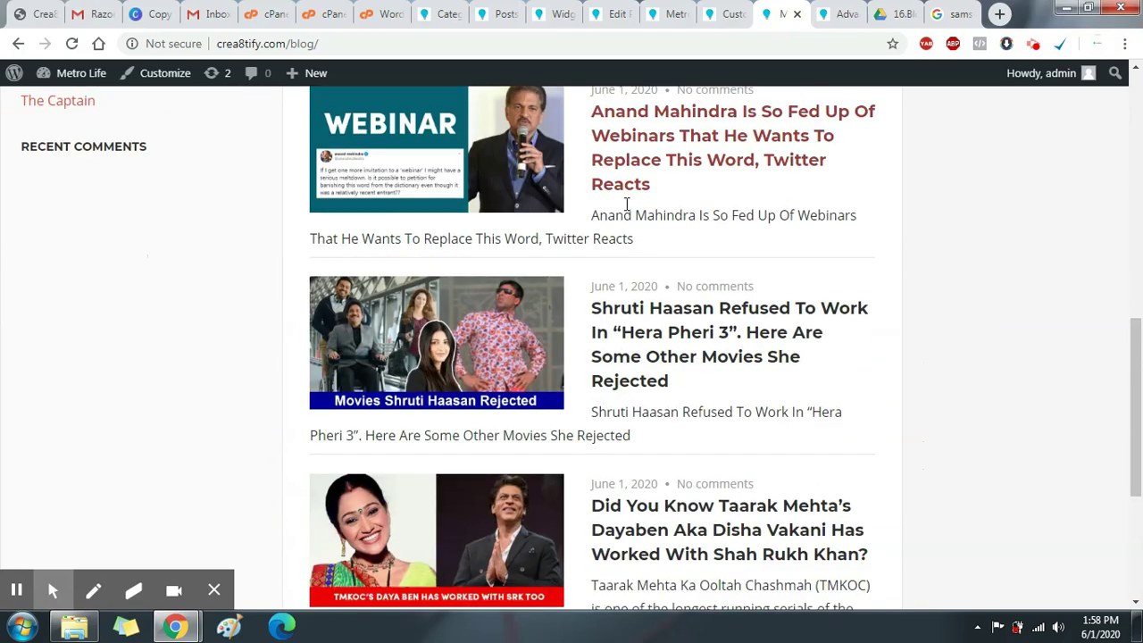
scroll(625, 191, up, 9)
Return to the customizer and review the Widgets areas, General Settings and Post Slider settings, ending at the Theme Options overview.
click(665, 13)
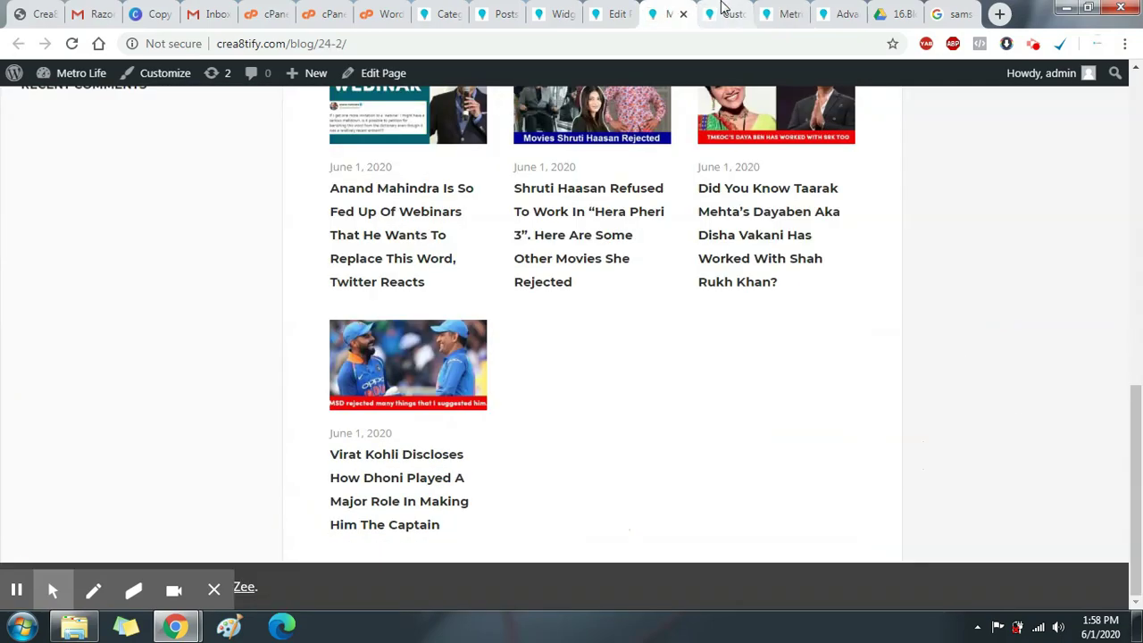
click(721, 11)
click(20, 125)
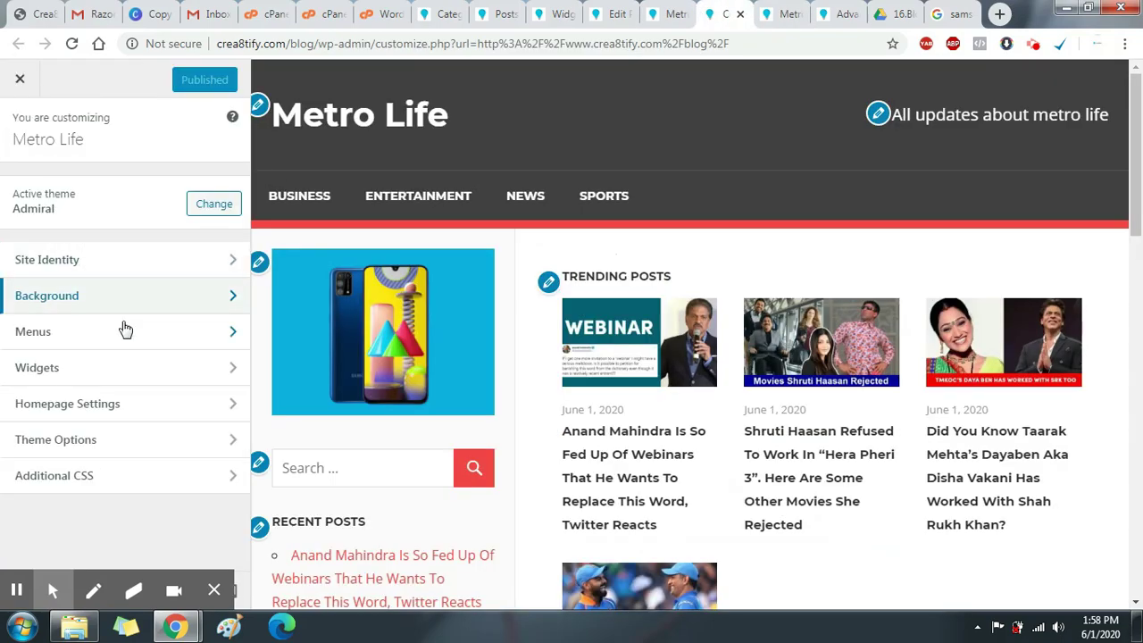
click(104, 371)
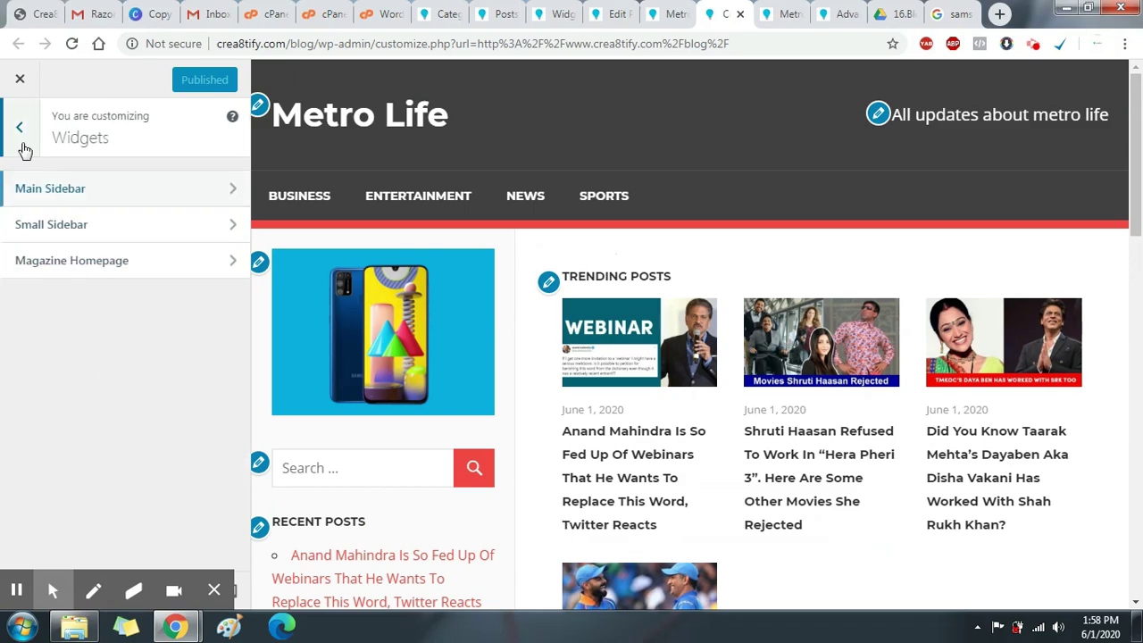
click(23, 141)
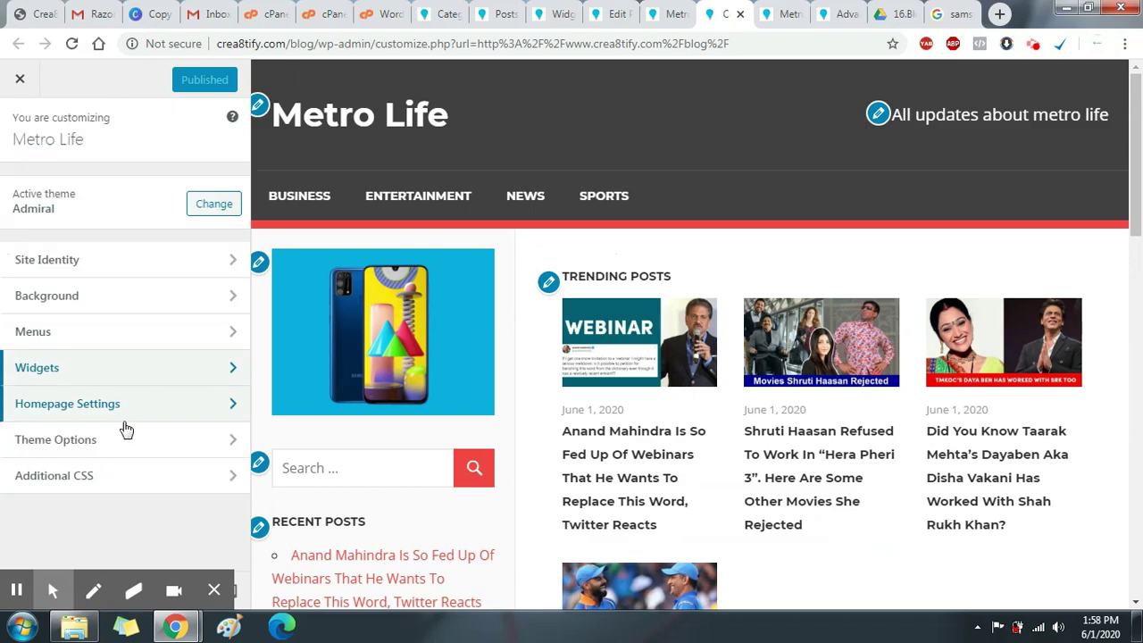
click(115, 438)
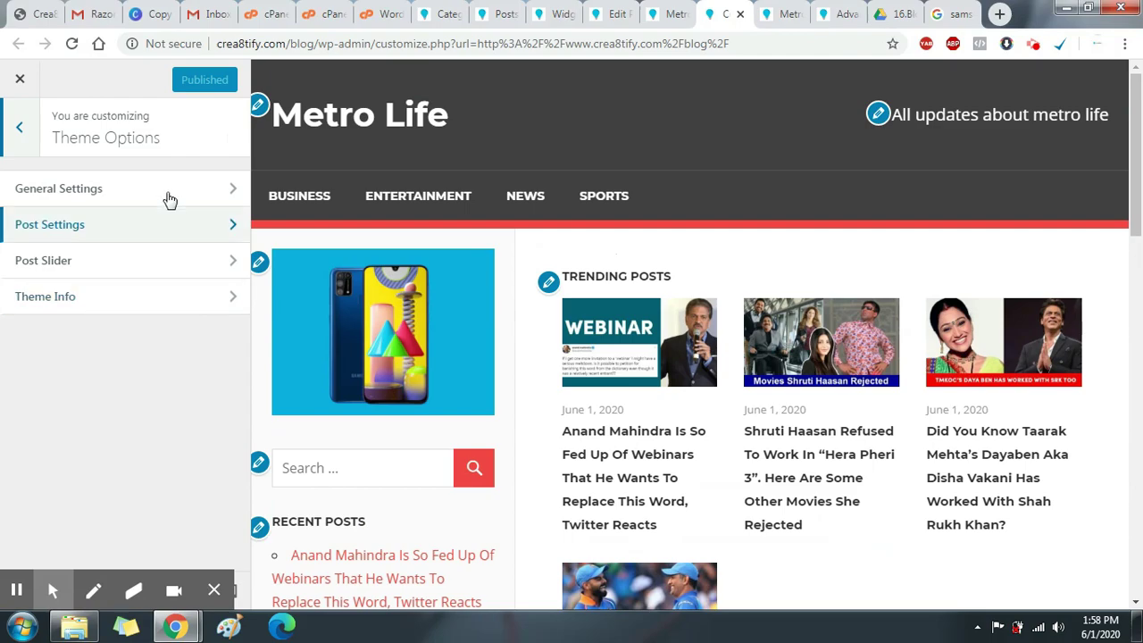
click(174, 192)
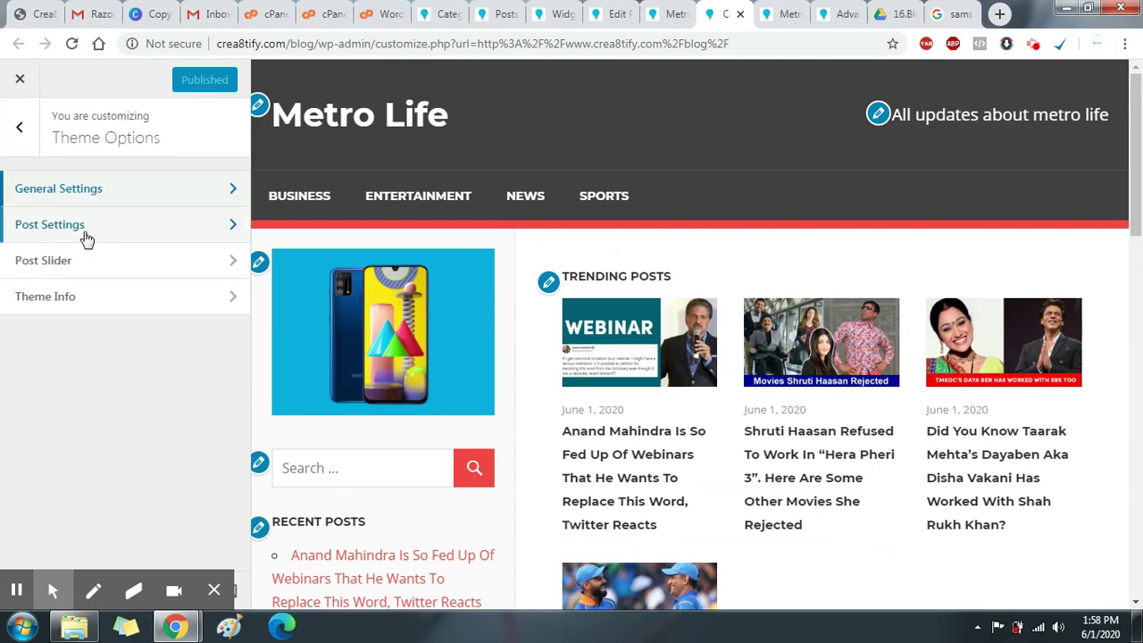
click(87, 268)
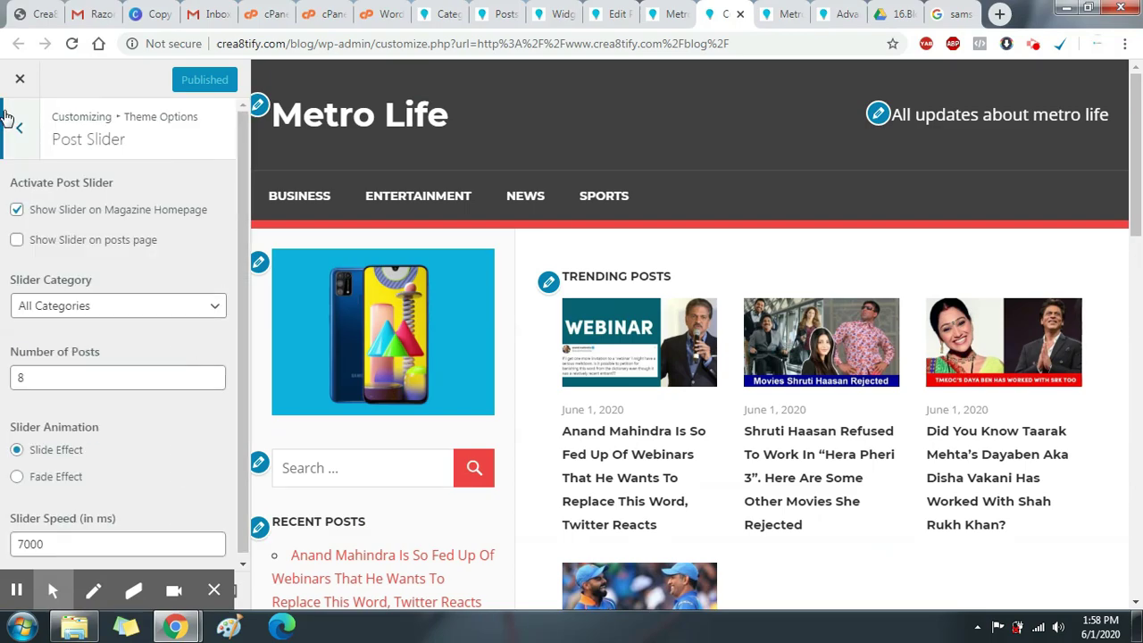
click(20, 127)
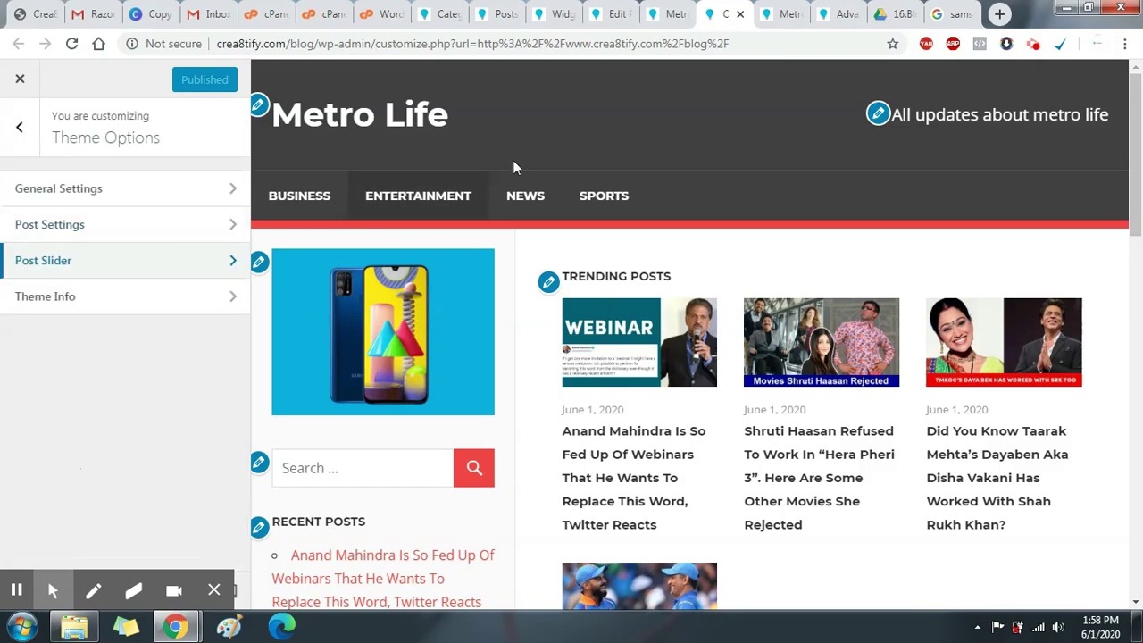
Open the theme editor from the Widgets admin page and accept the warning about direct theme edits.
click(538, 9)
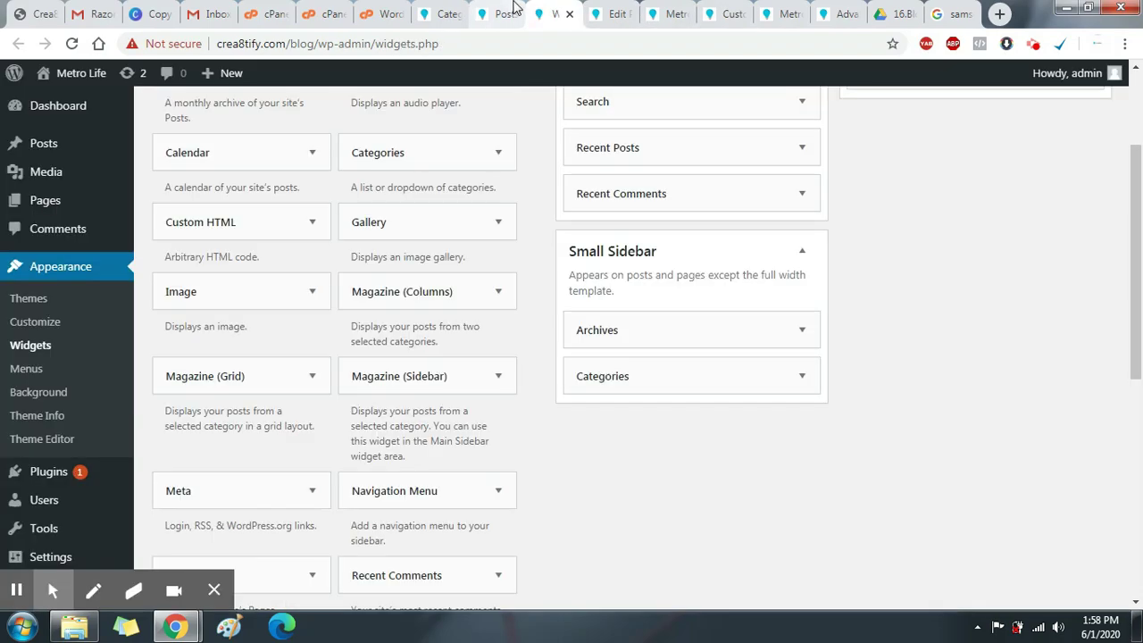
scroll(482, 266, down, 2)
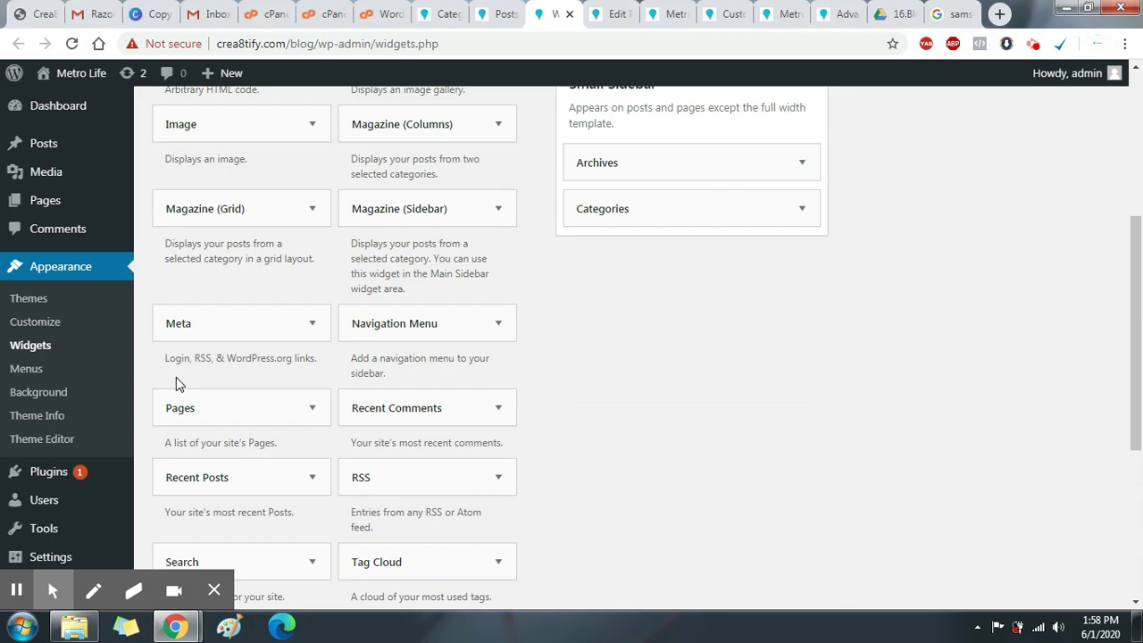
middle_click(32, 438)
scroll(497, 415, up, 1)
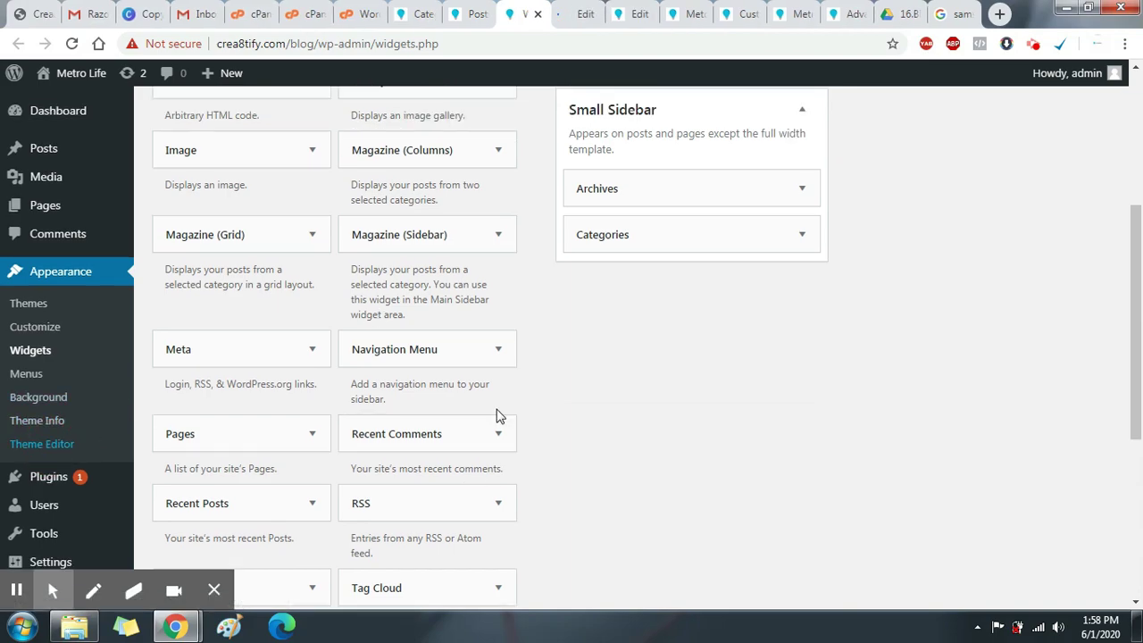
click(69, 420)
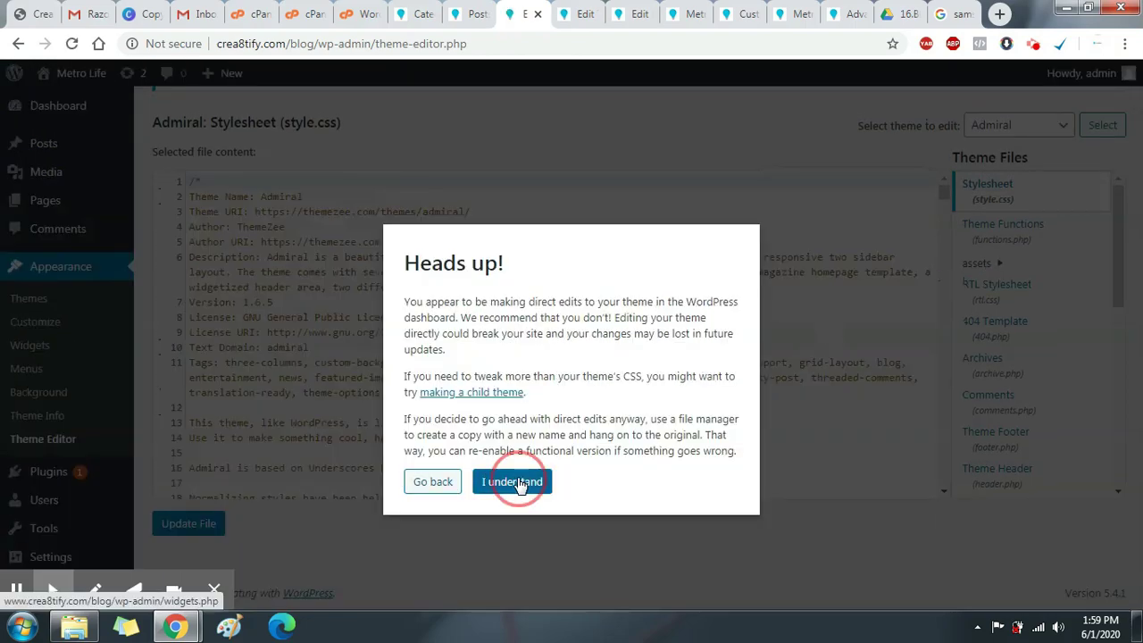
click(523, 482)
Open the Admiral theme's Theme Footer file (footer.php) and review its code.
scroll(982, 375, down, 8)
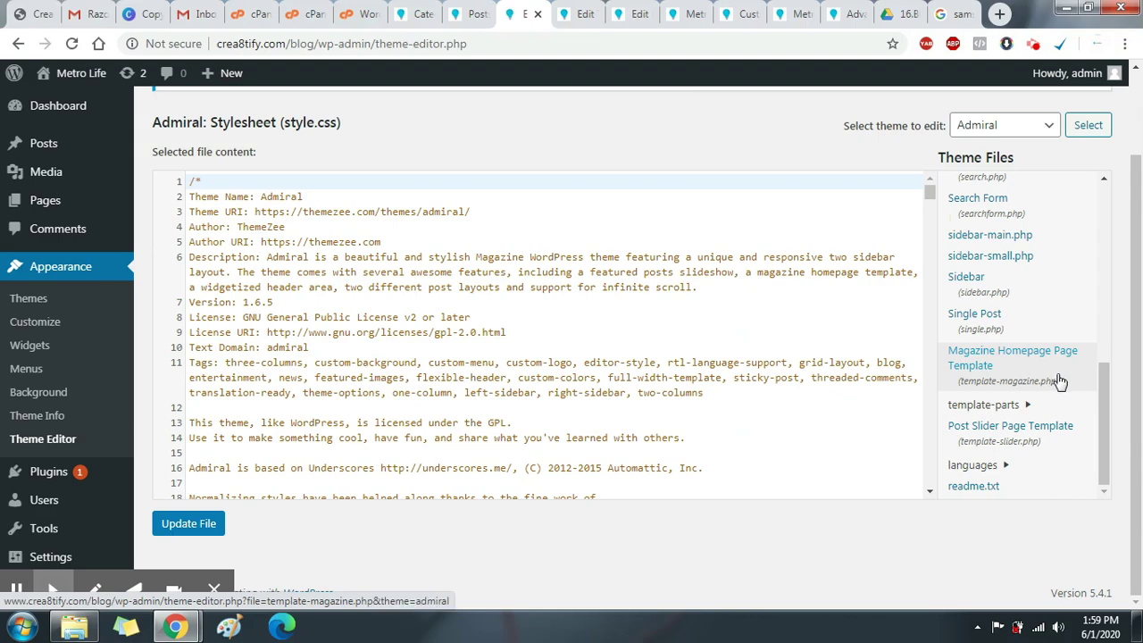
scroll(1060, 381, up, 1)
scroll(1061, 382, up, 3)
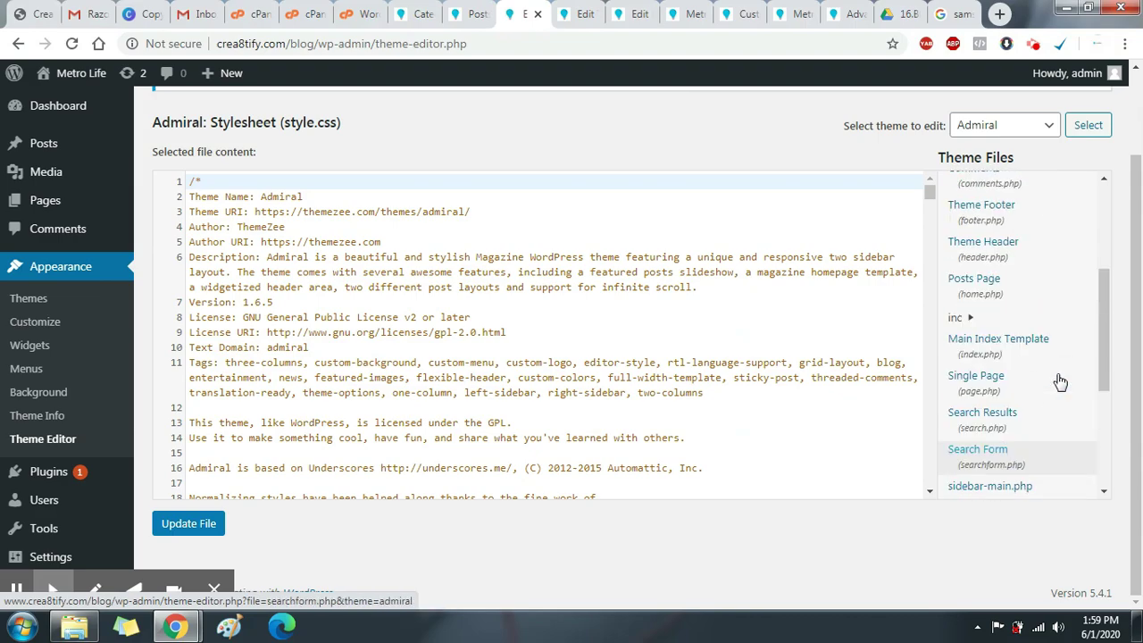
click(973, 295)
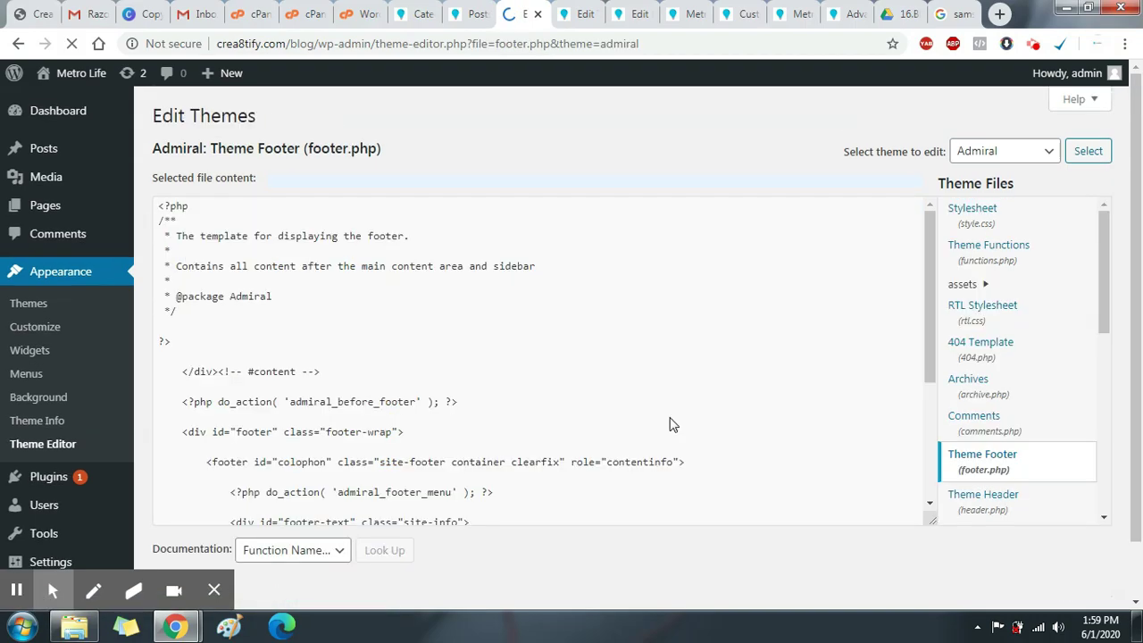
scroll(627, 339, down, 3)
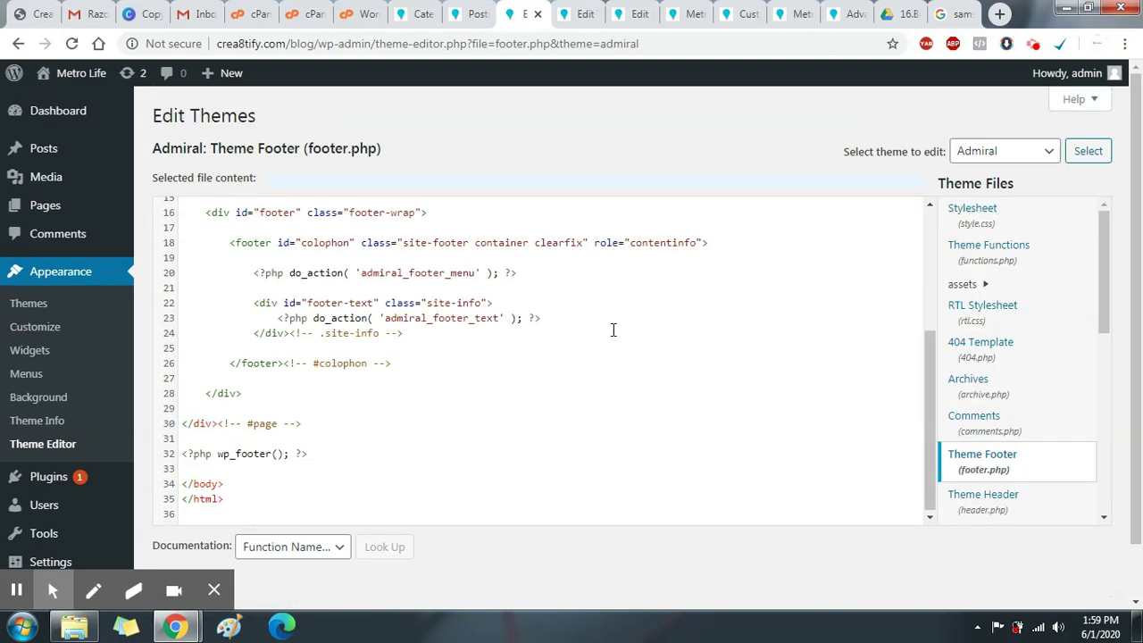
scroll(598, 322, down, 1)
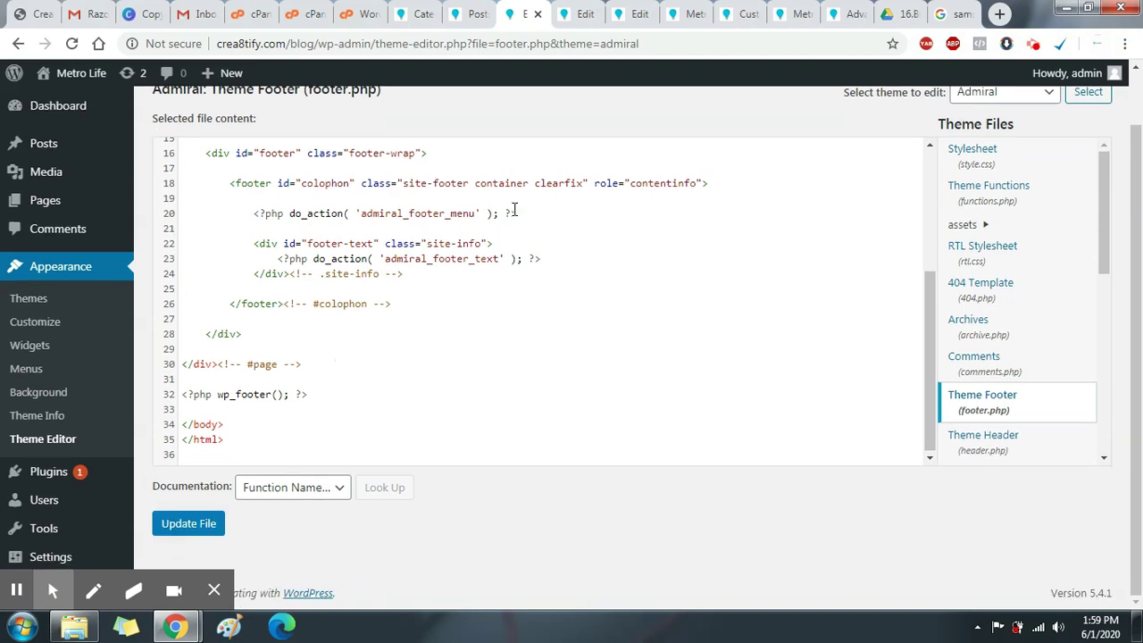
Inspect the theme credit text in the live blog homepage's footer with the browser's developer tools.
click(584, 13)
click(687, 10)
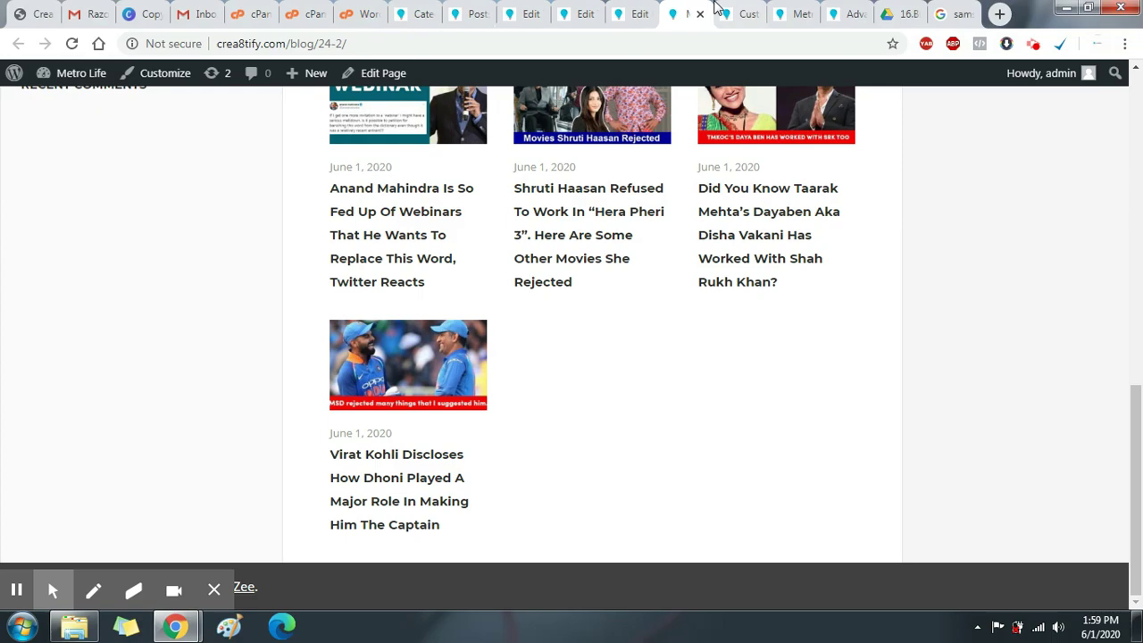
click(746, 13)
click(799, 14)
scroll(655, 377, down, 10)
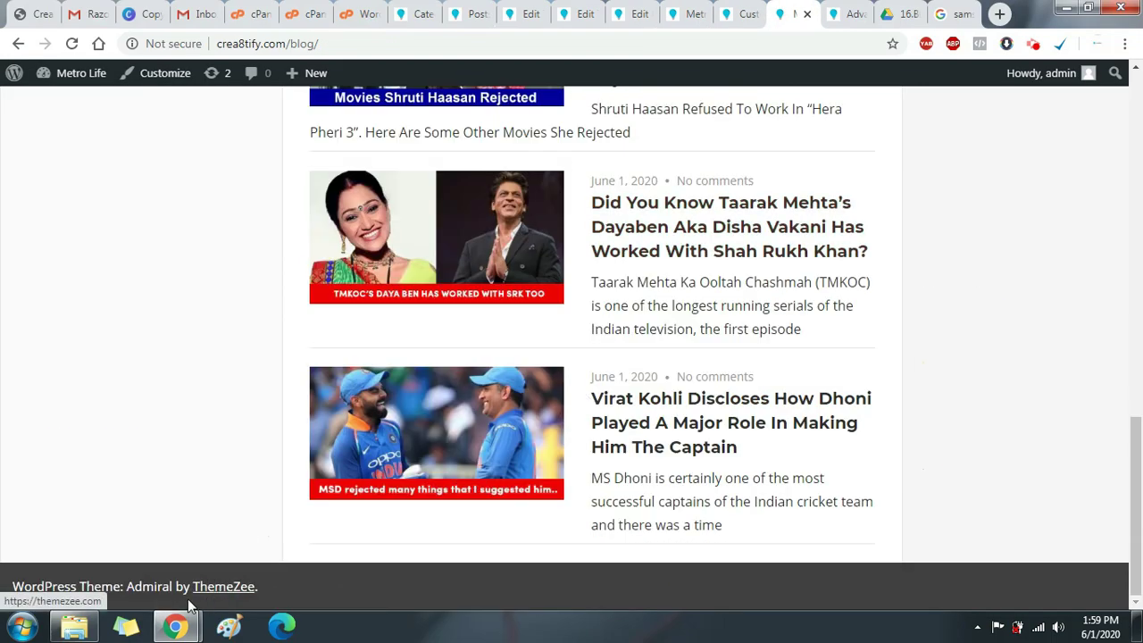
right_click(133, 587)
click(159, 571)
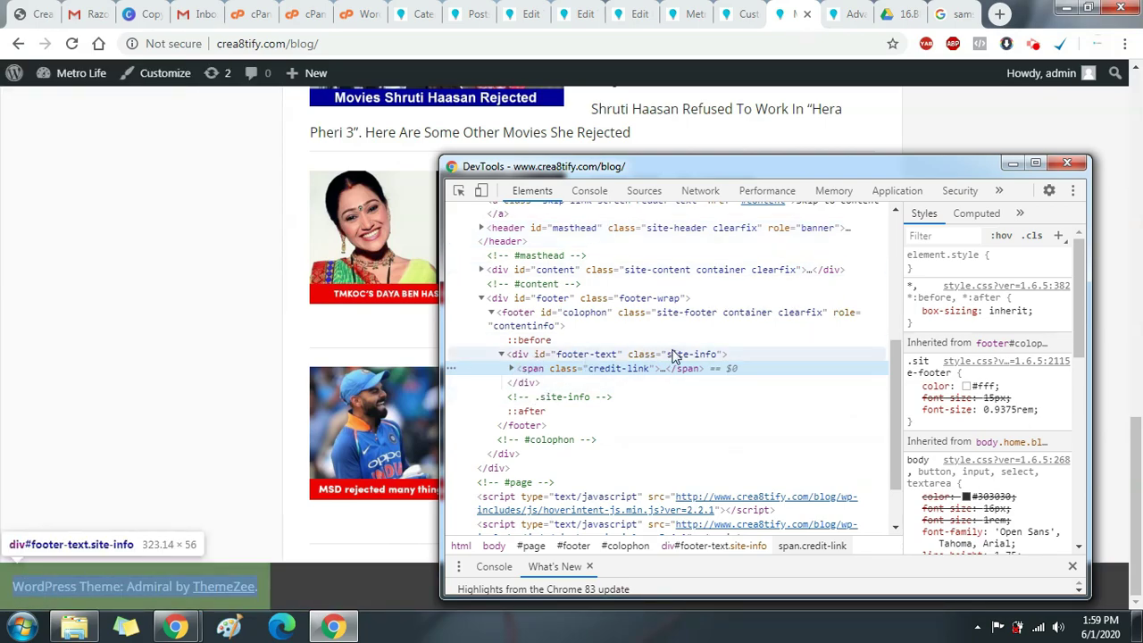
Close the surplus page-editing and duplicate theme editor tabs, and return to the footer.php code.
click(639, 13)
click(587, 11)
click(630, 11)
click(647, 13)
click(589, 9)
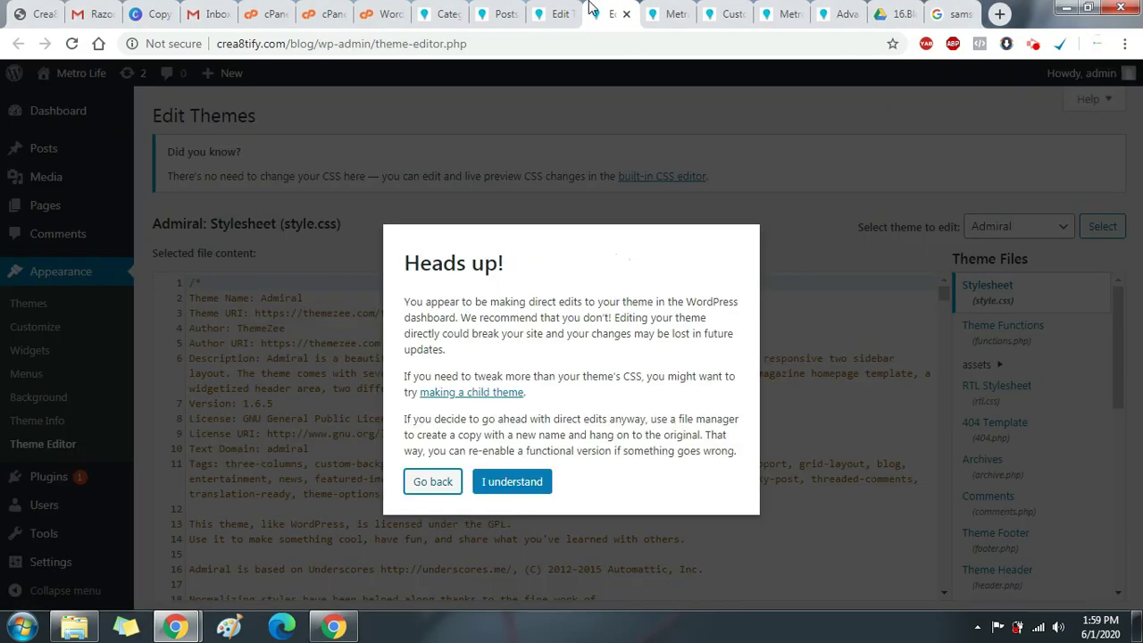
click(501, 482)
click(554, 10)
click(612, 14)
click(626, 13)
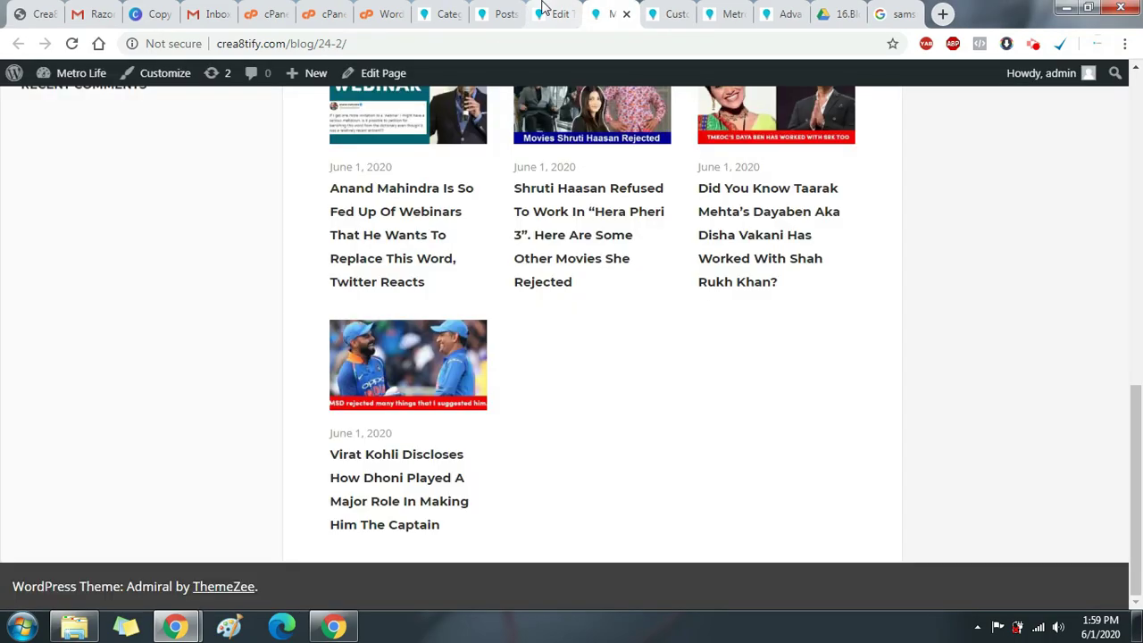
click(547, 11)
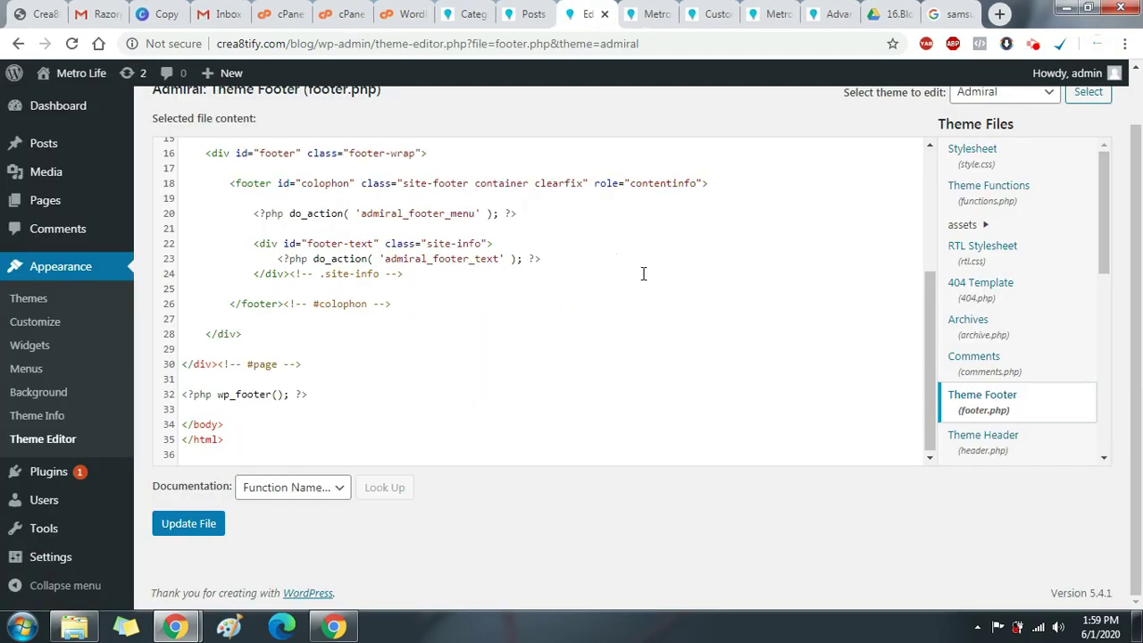
Expand the inspected credit-link span and compare it with the footer-text div in footer.php.
scroll(642, 273, up, 2)
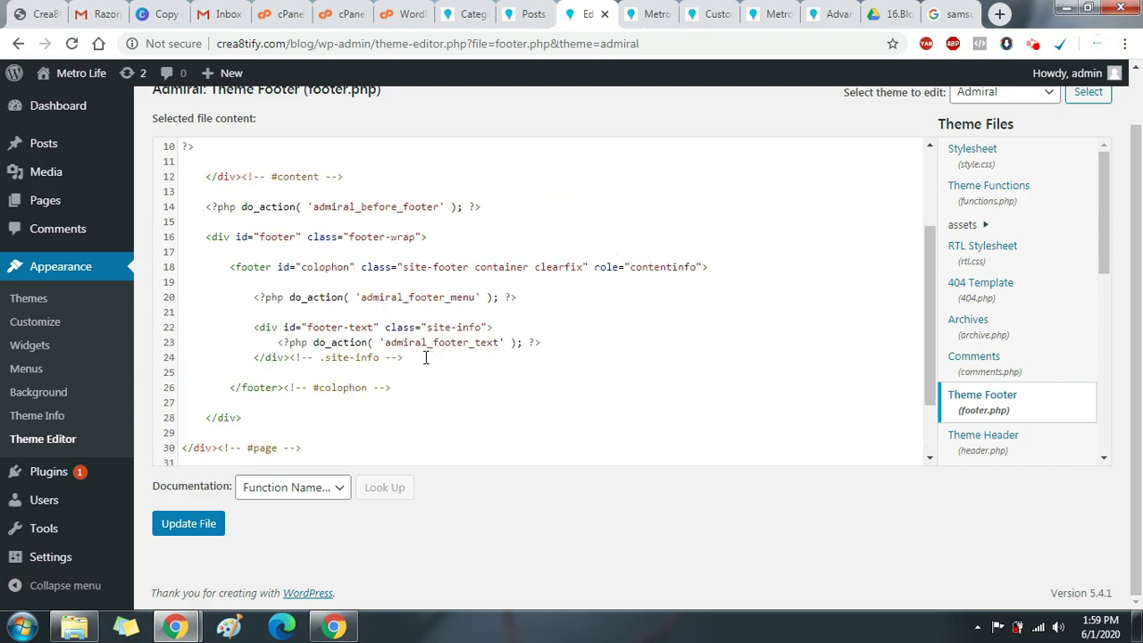
click(331, 298)
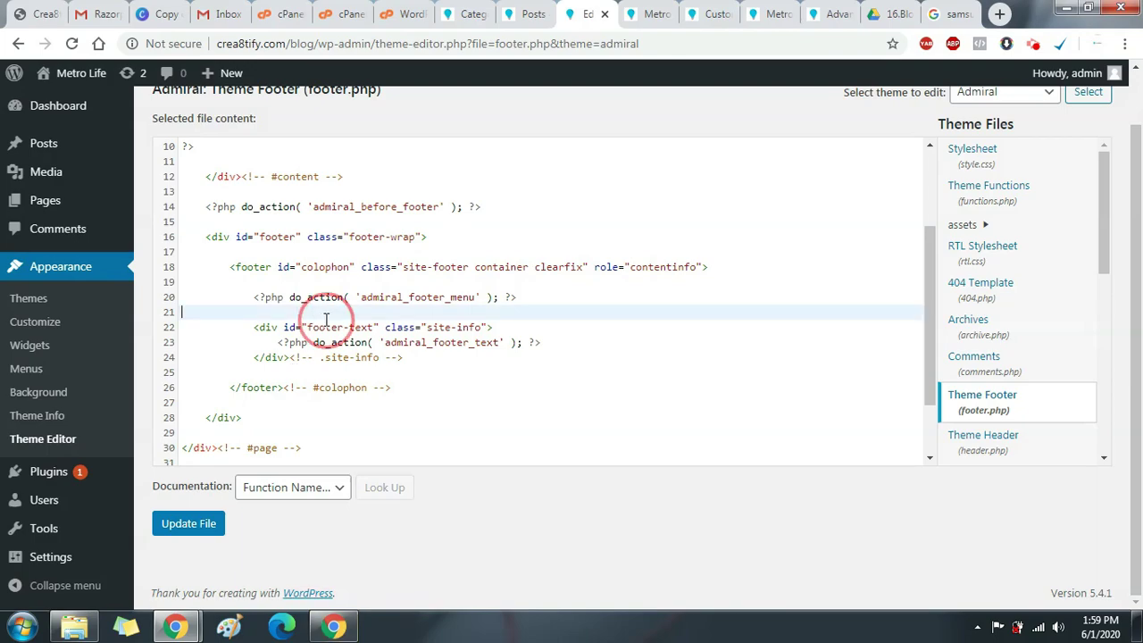
click(421, 326)
click(333, 626)
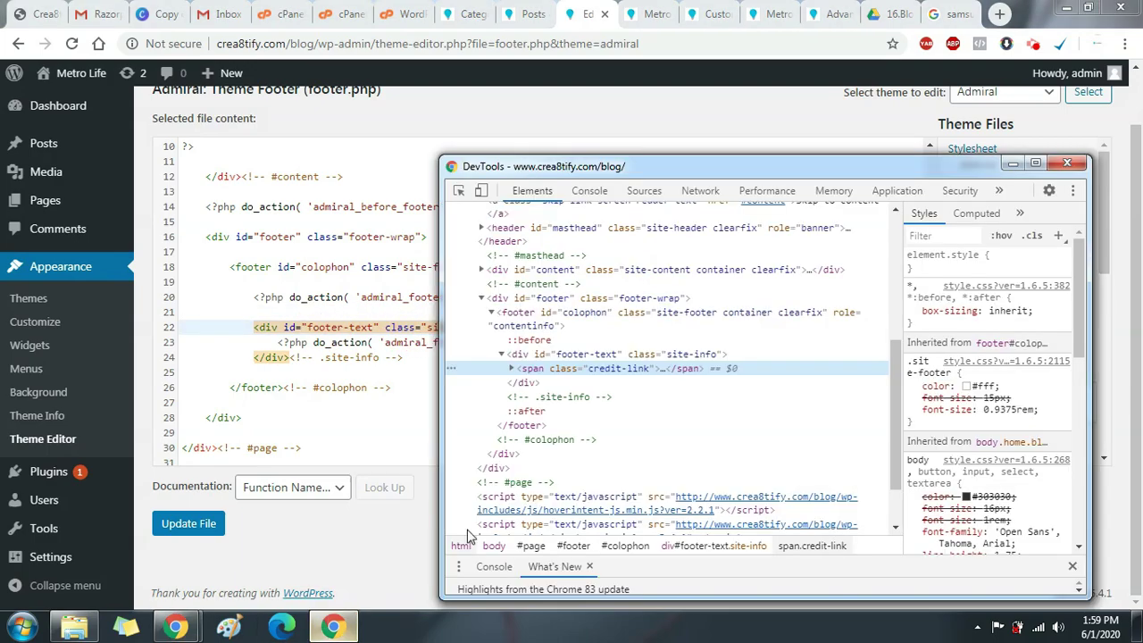
click(511, 368)
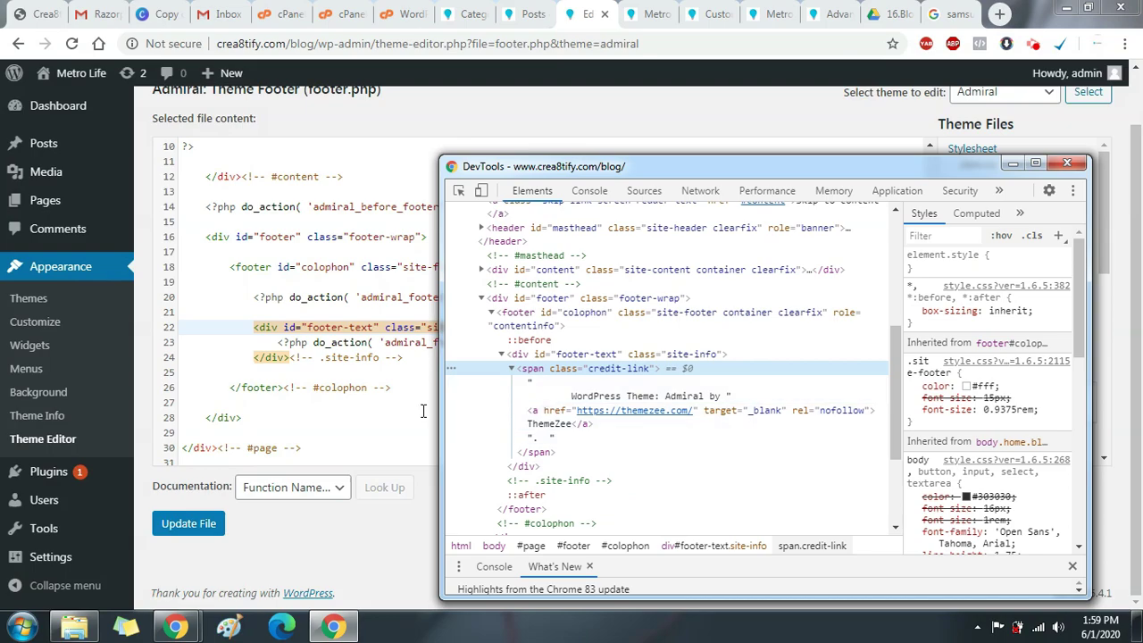
click(367, 331)
Replace the admiral_footer_text PHP call inside the footer-text div with "Copyright @ Crea8tify 2020" and update the file.
drag(273, 342, 560, 342)
click(563, 342)
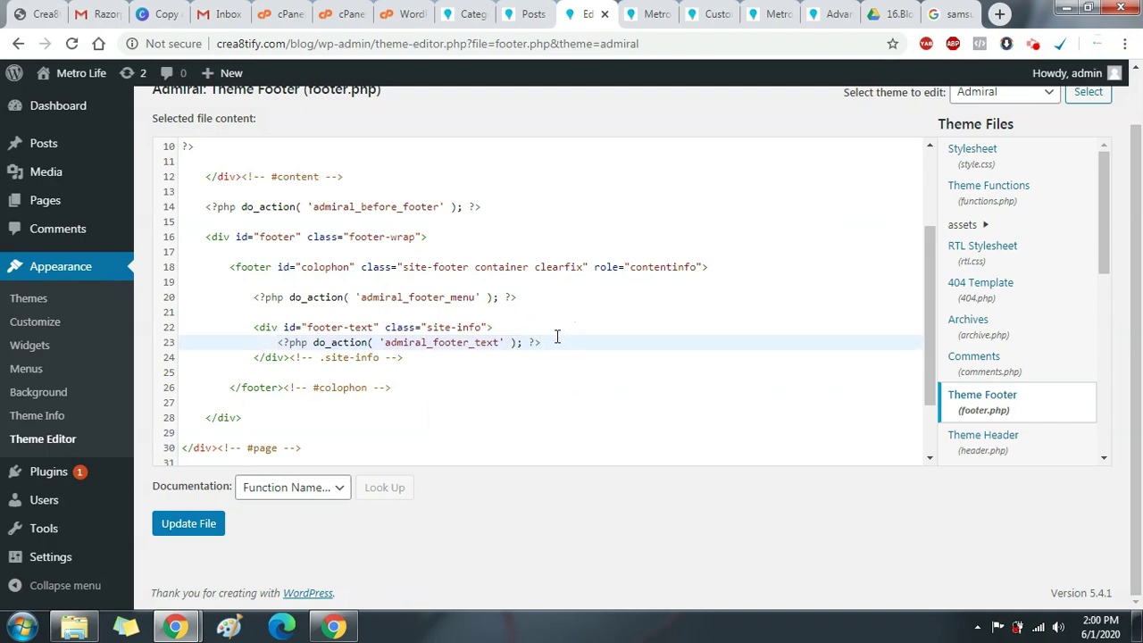
drag(567, 342, 276, 342)
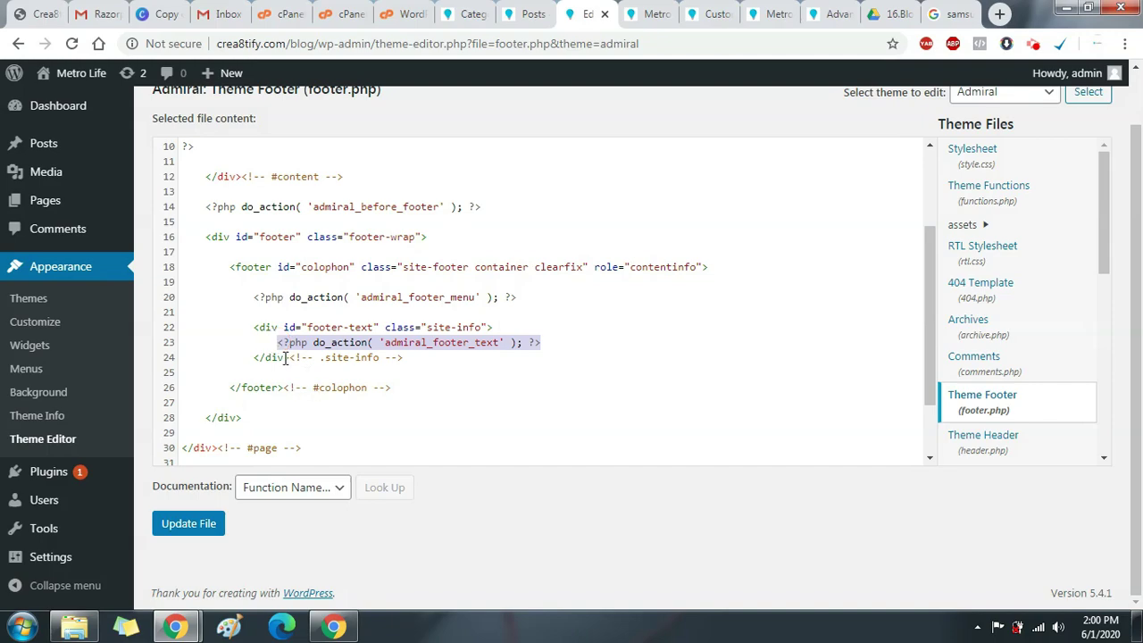
text(Copyright @ Crea8tify 2020)
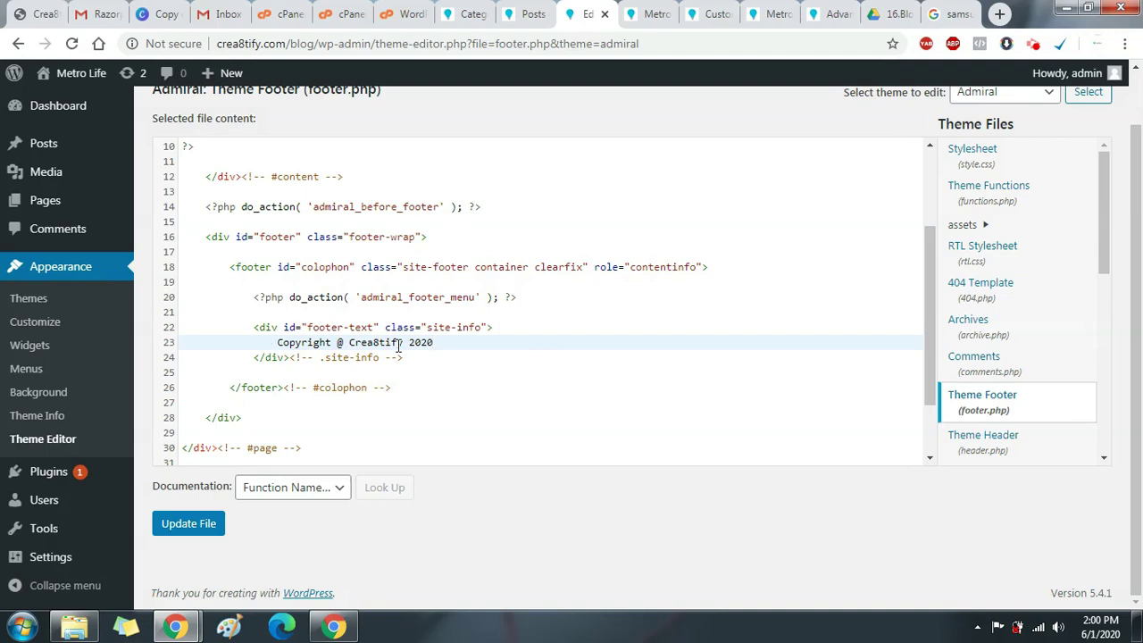
click(206, 533)
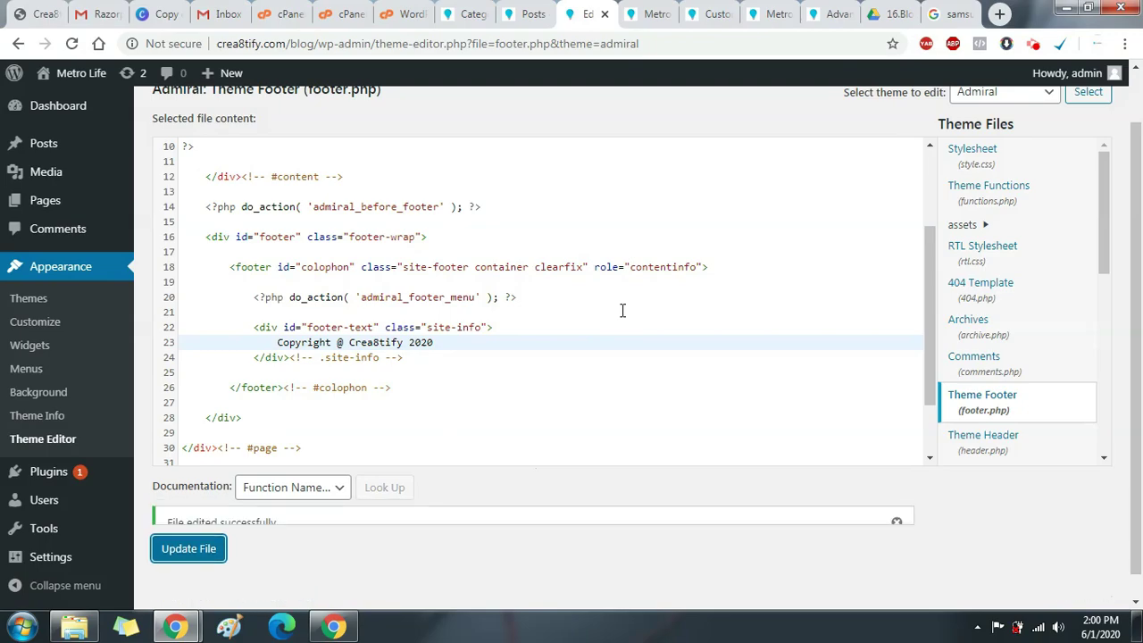
Reload the live blog homepage and check its footer text and overall page layout.
click(711, 14)
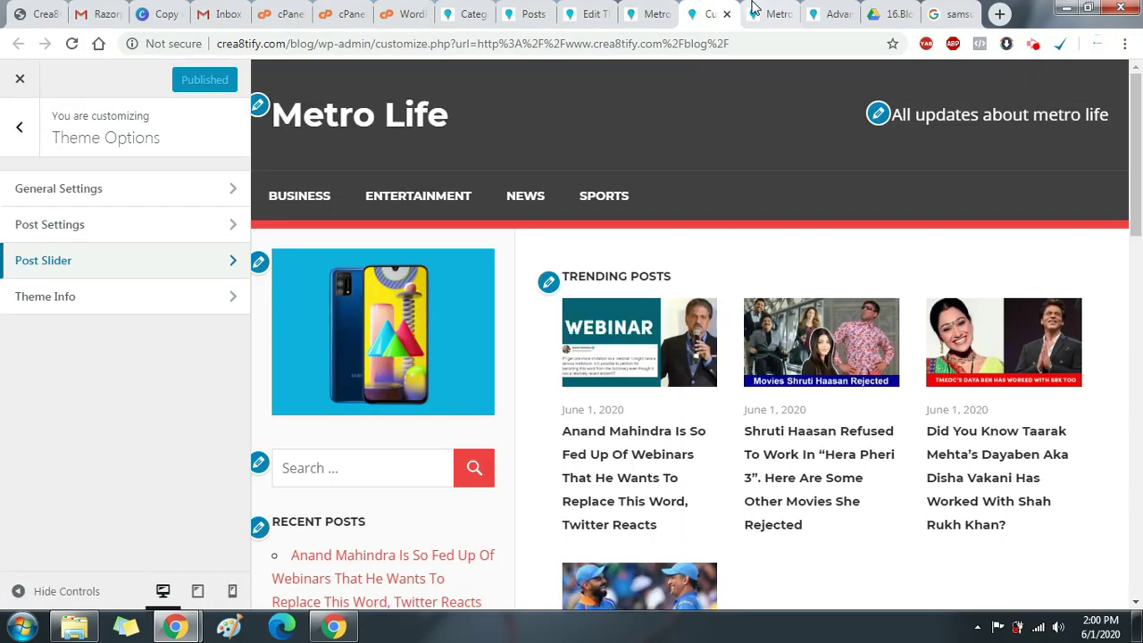
click(767, 14)
click(71, 43)
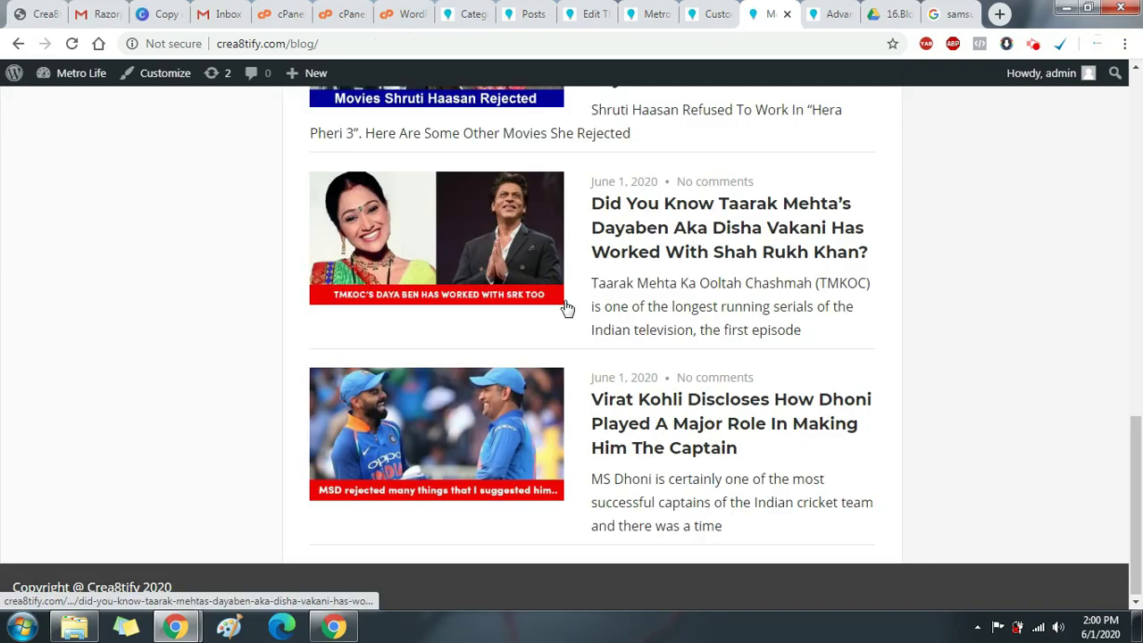
drag(89, 587, 226, 586)
click(301, 572)
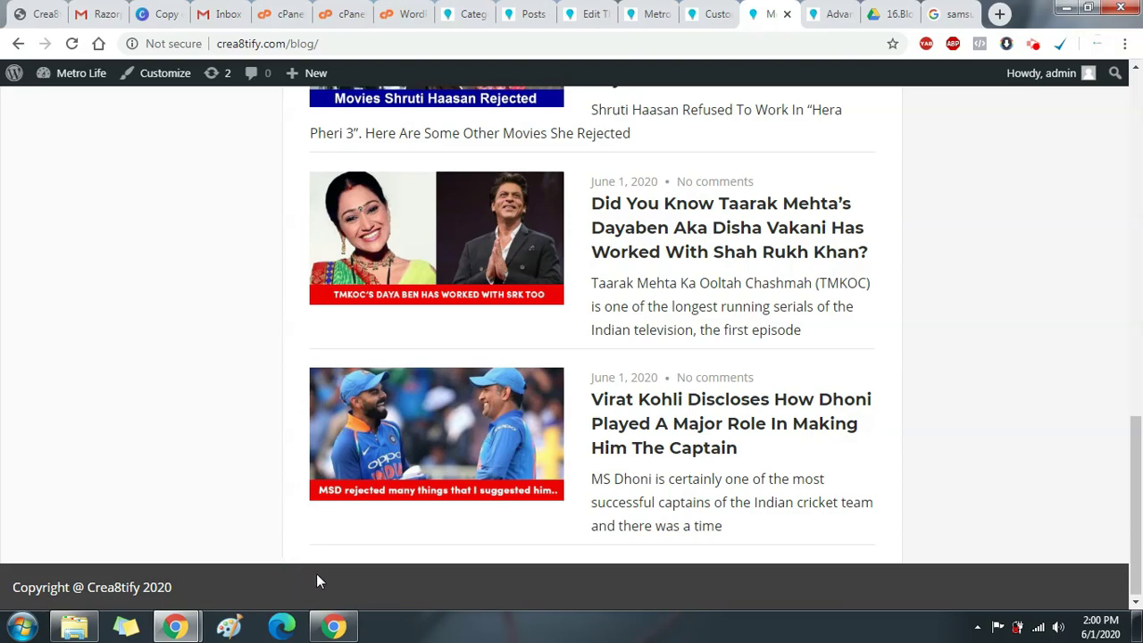
mouse_move(334, 624)
scroll(601, 351, up, 3)
scroll(536, 428, down, 3)
scroll(454, 514, up, 15)
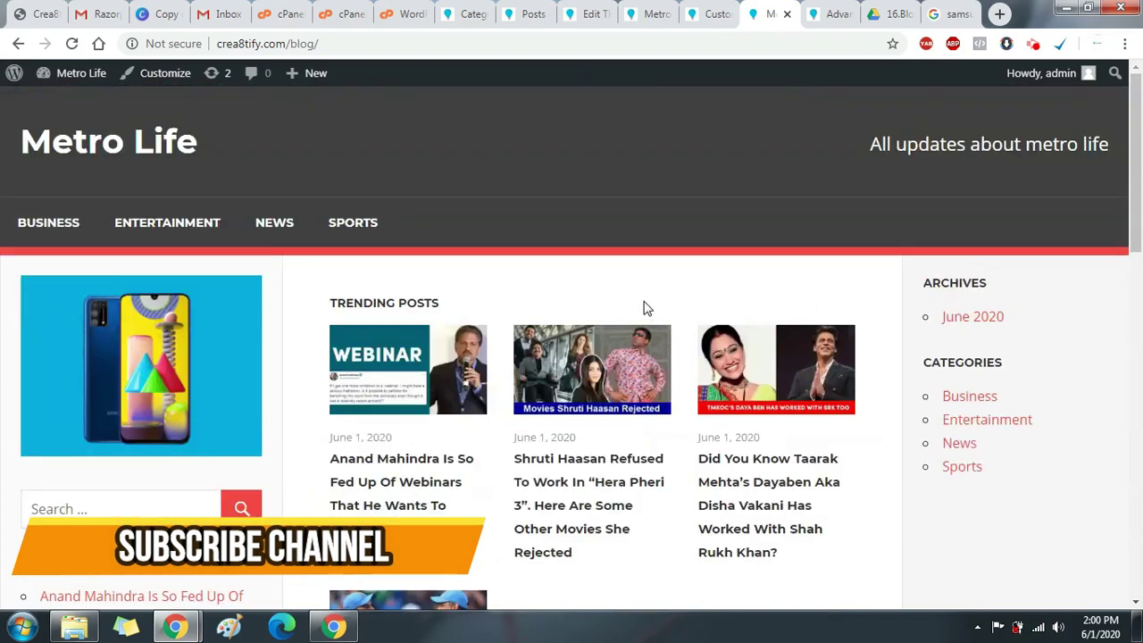
scroll(646, 308, down, 1)
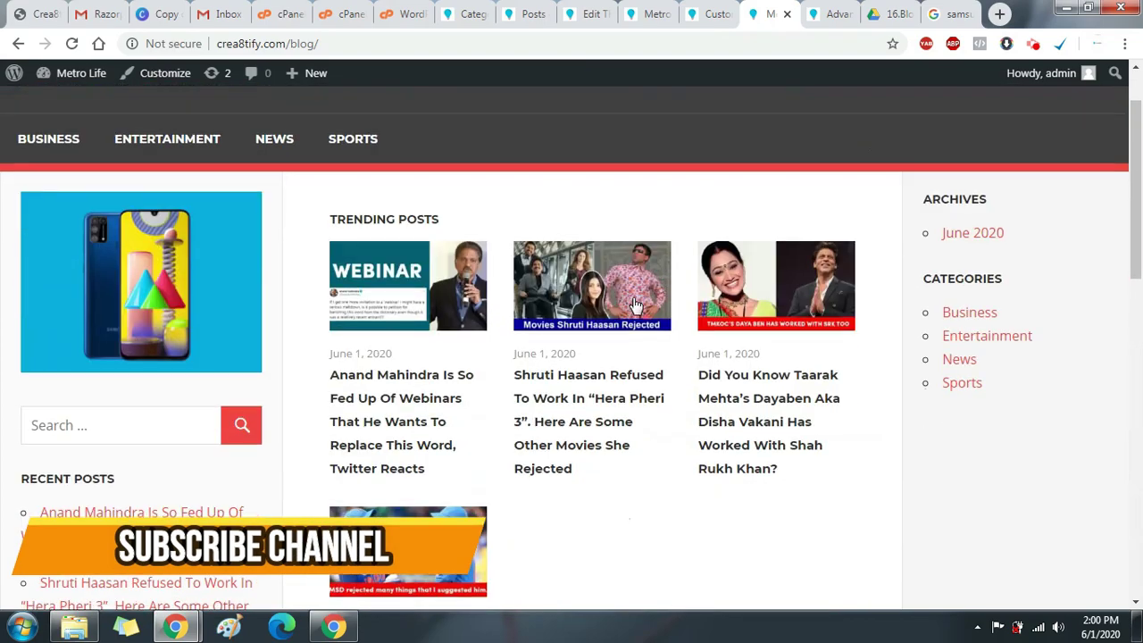
Open the page for adding new plugins from the WordPress admin and search for "adsense".
click(589, 14)
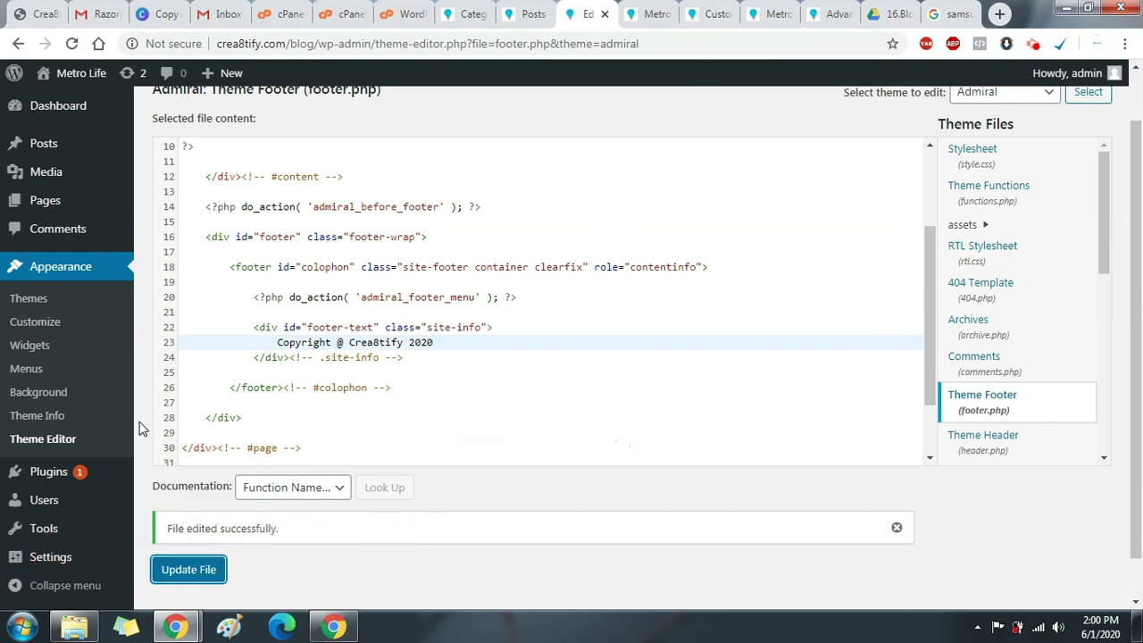
mouse_move(114, 476)
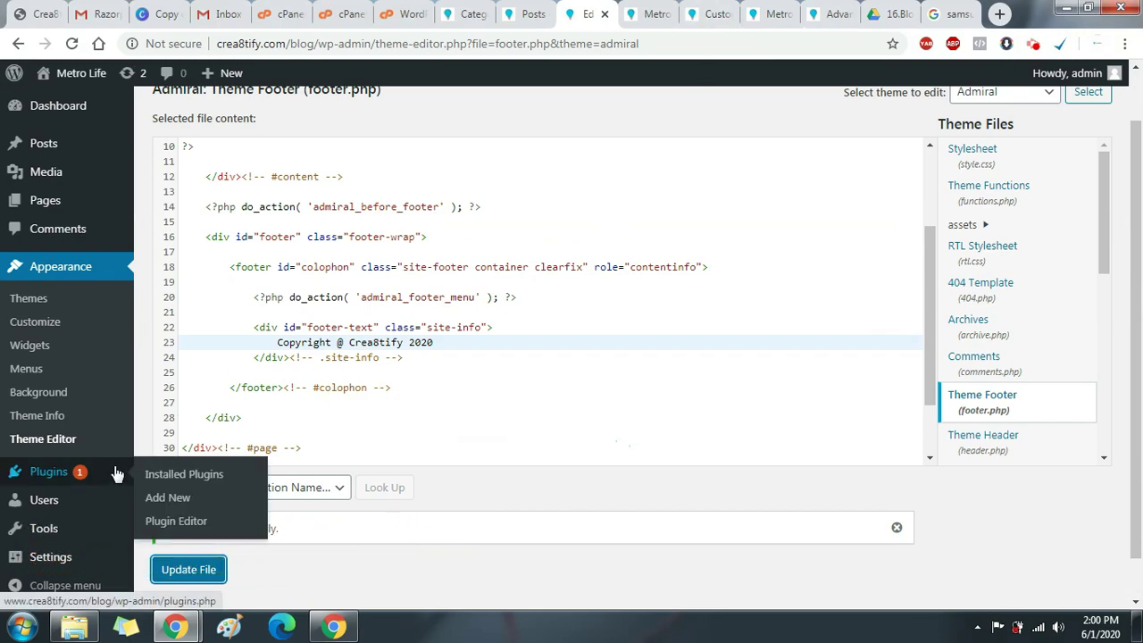
click(181, 497)
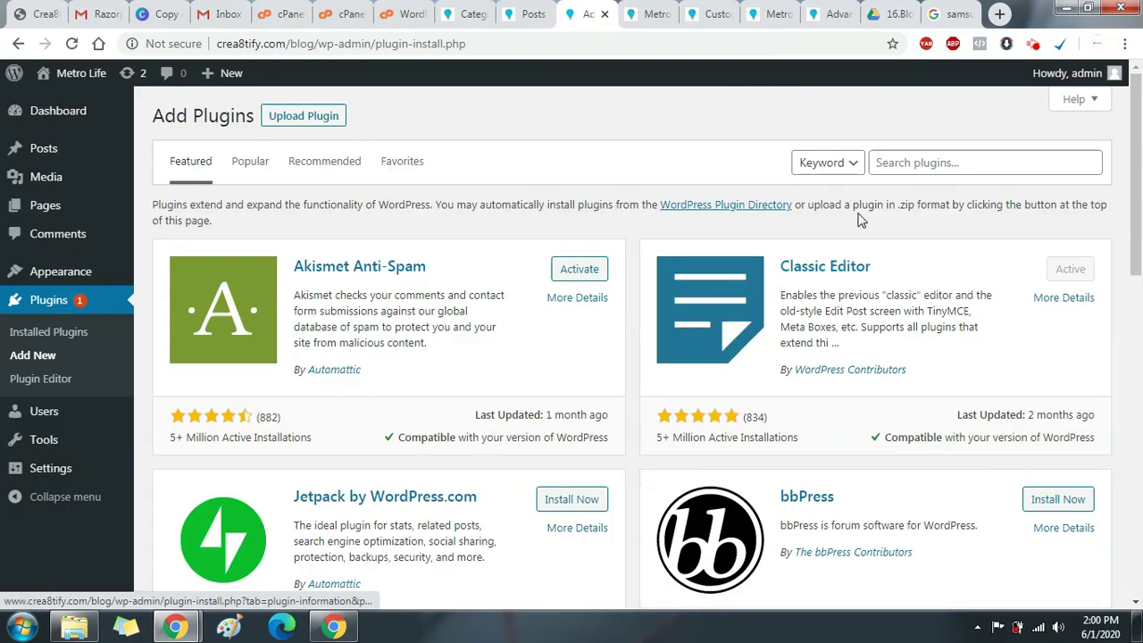
click(956, 159)
text(a)
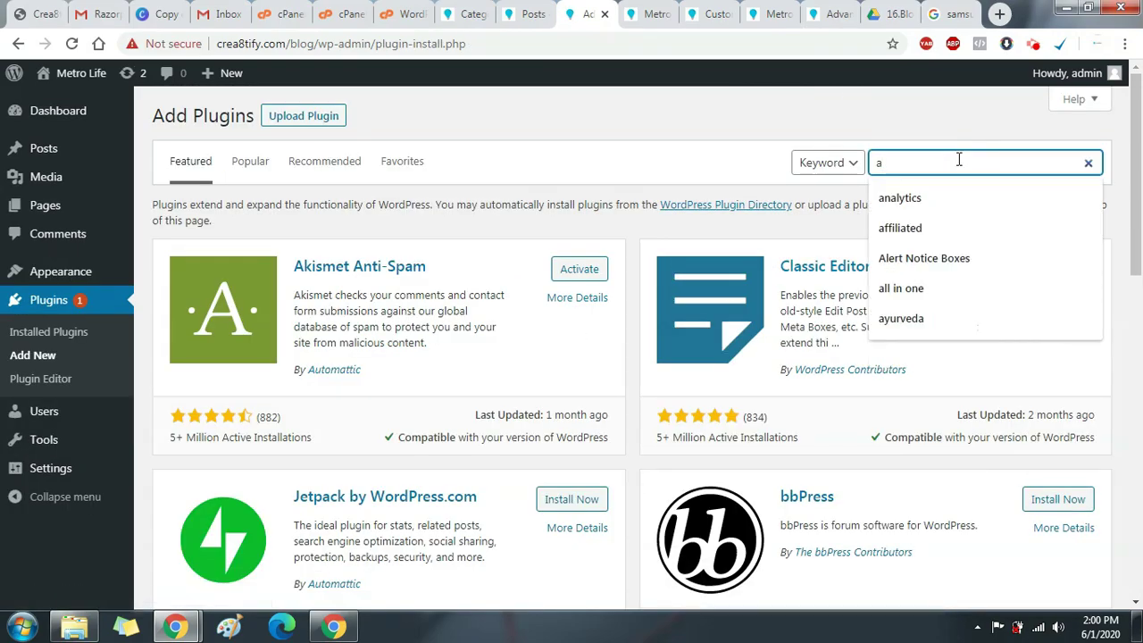
text(dsense)
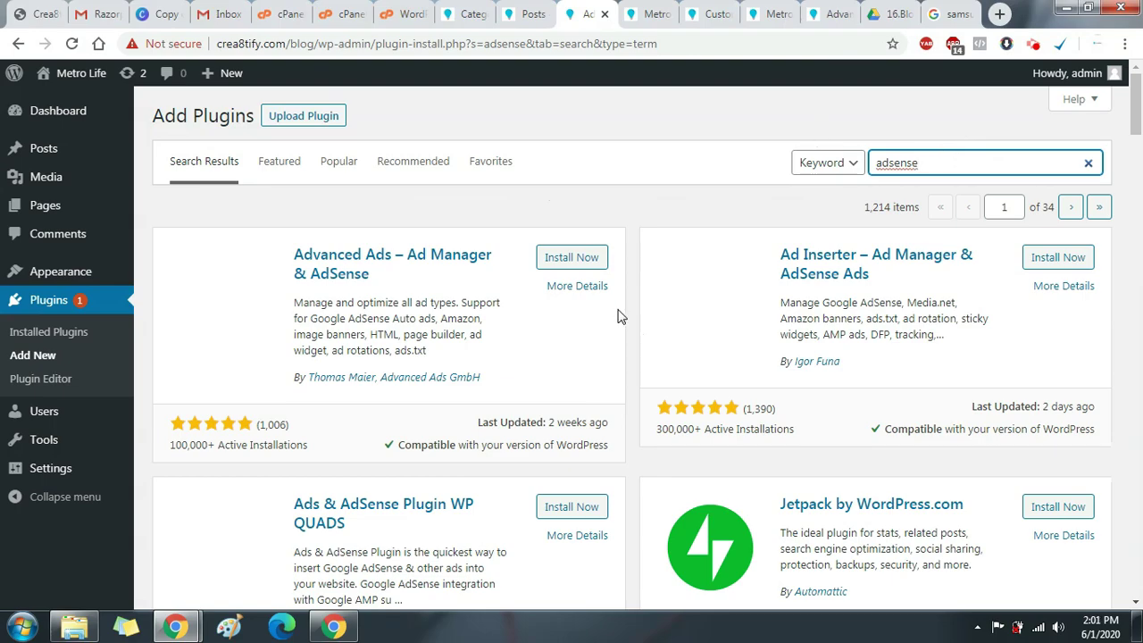
Install and activate the Ad Inserter – Ad Manager & AdSense Ads plugin.
scroll(620, 316, down, 4)
scroll(620, 316, down, 1)
click(1043, 258)
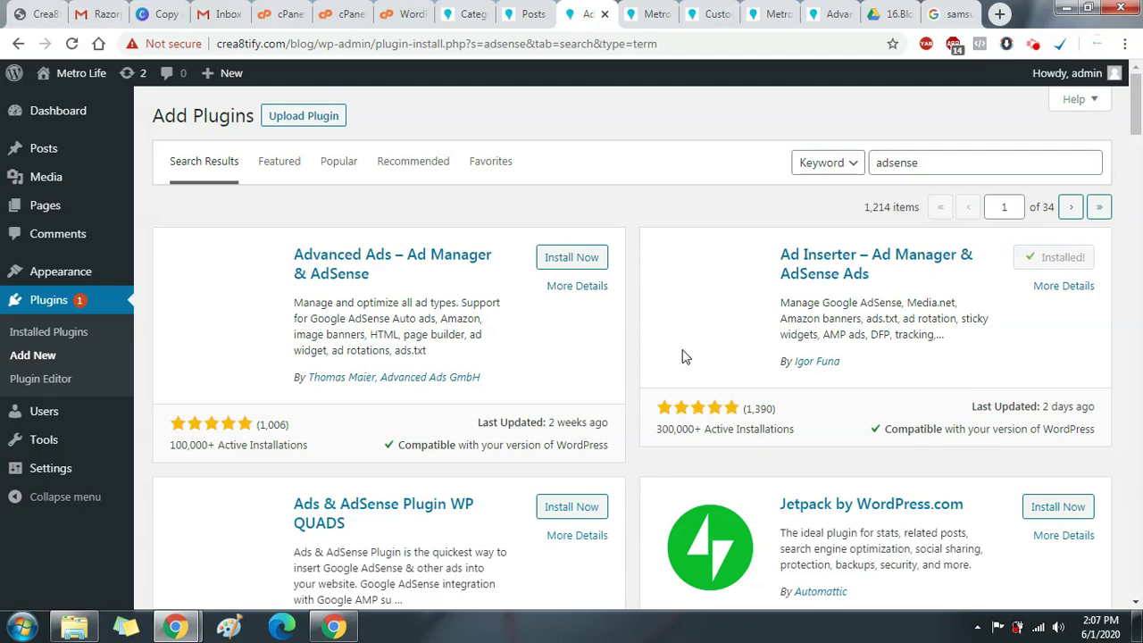
click(1049, 259)
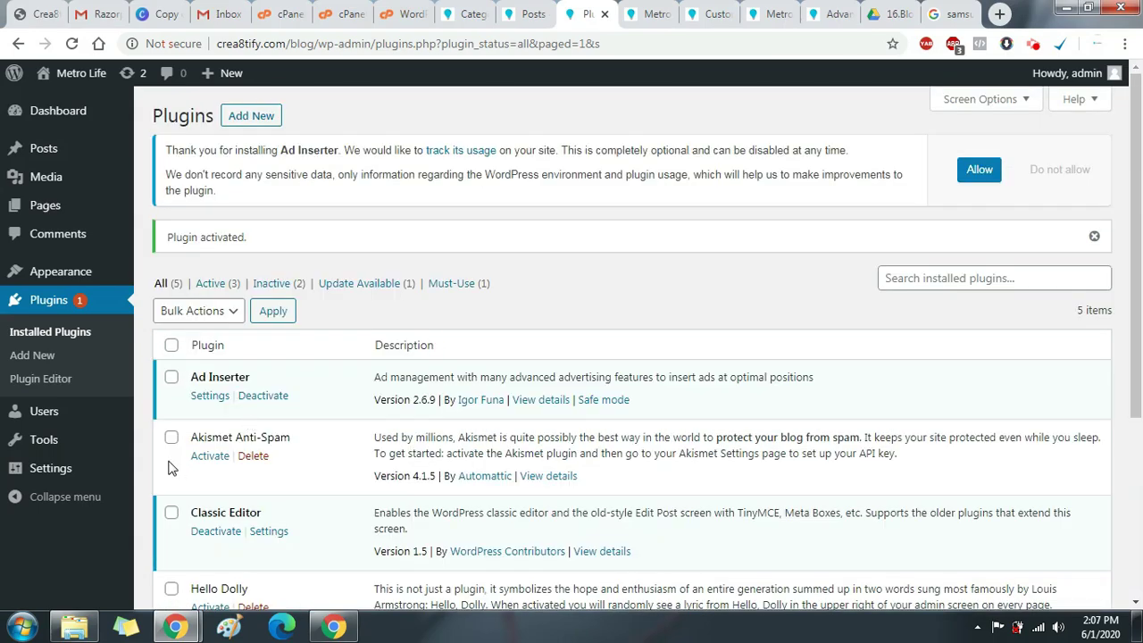
Open the settings page of the Ad Inserter plugin.
click(211, 398)
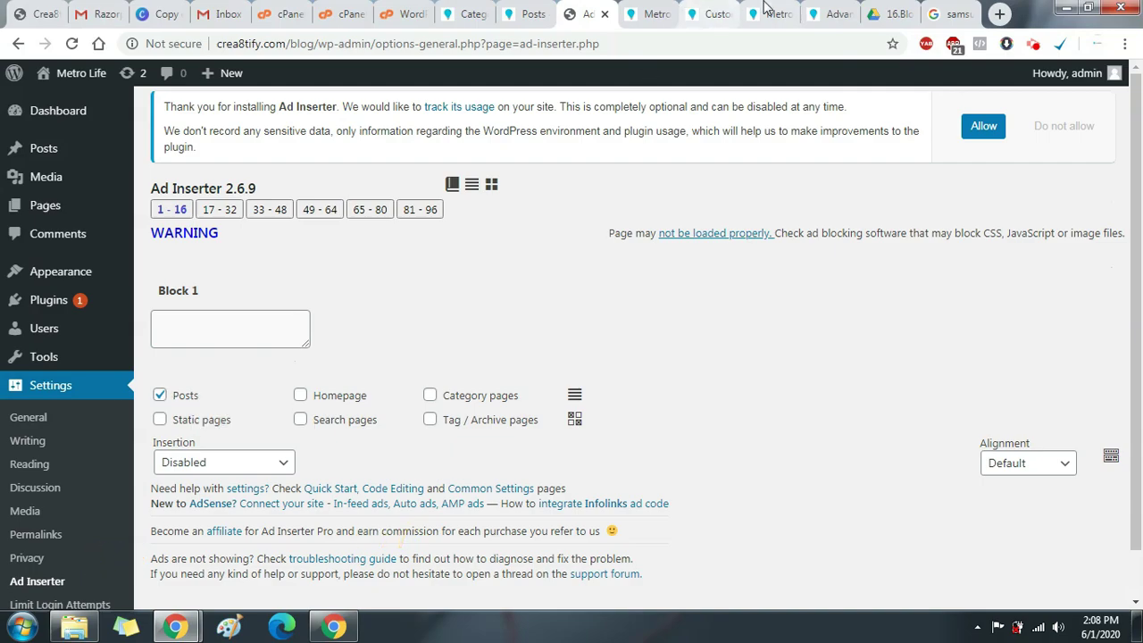
Close the DevTools window and the theme Customizer page among the open browser pages.
click(707, 13)
click(533, 11)
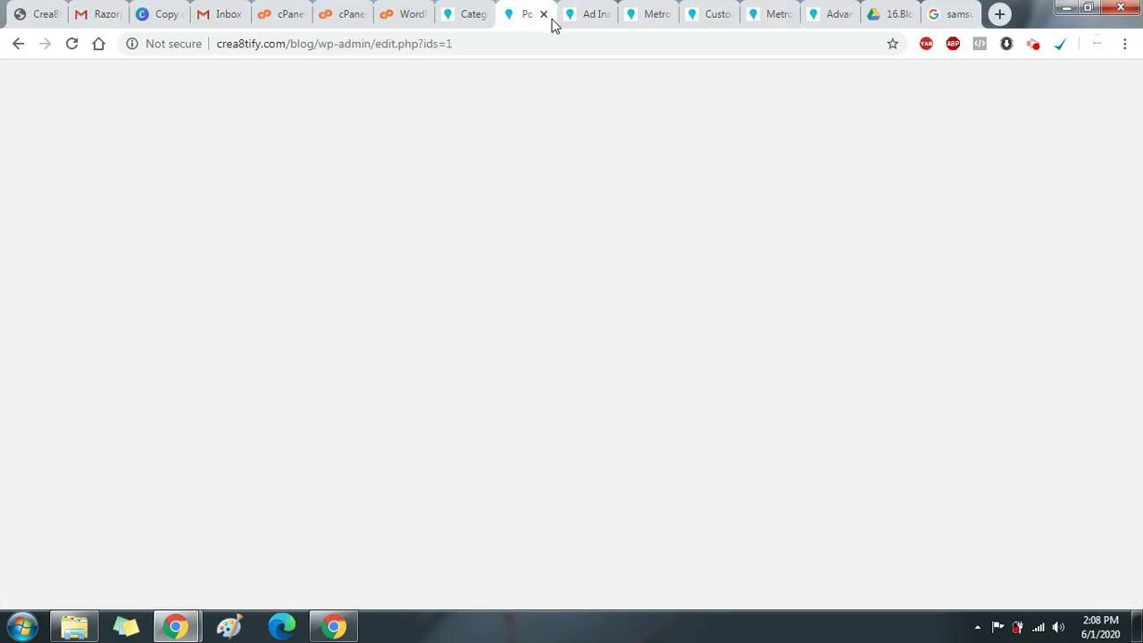
click(563, 18)
click(641, 22)
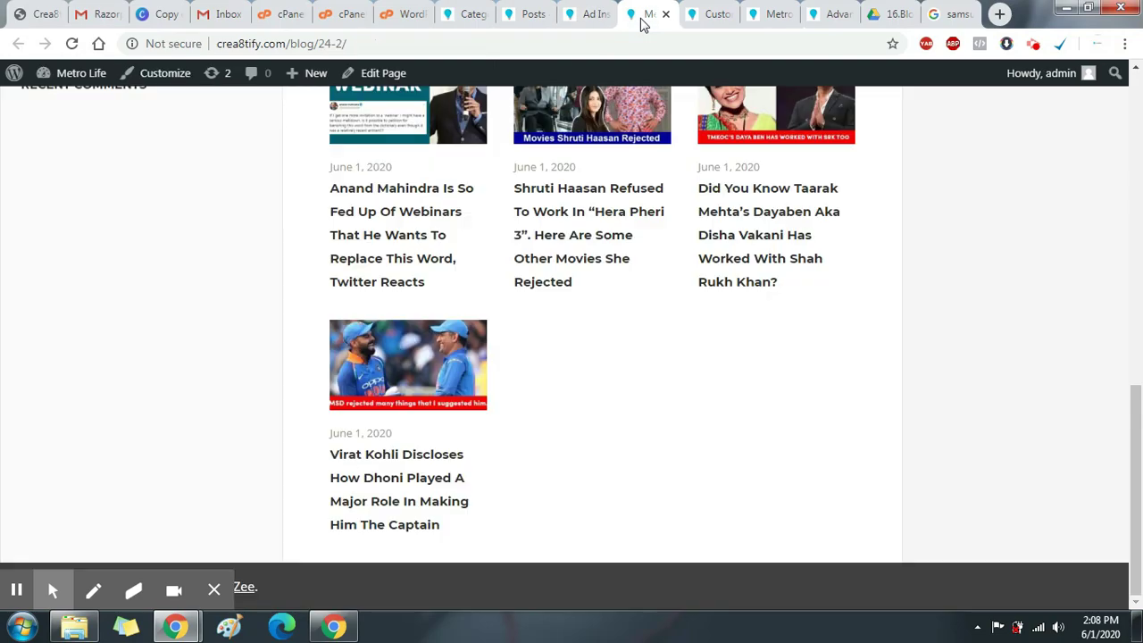
click(707, 16)
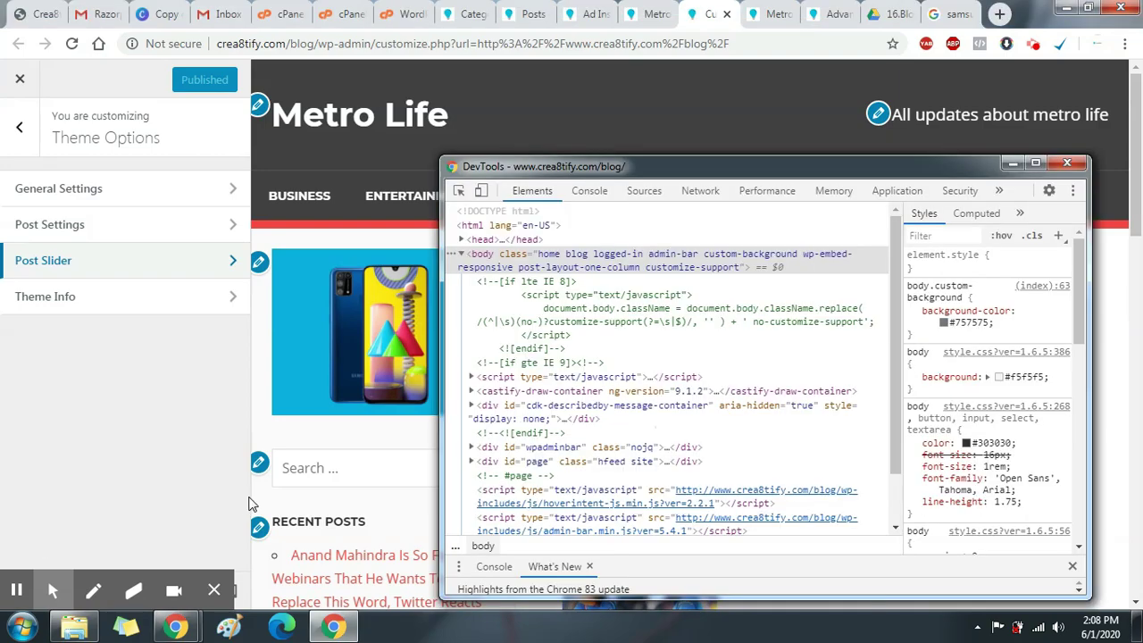
click(1067, 162)
click(748, 16)
click(709, 15)
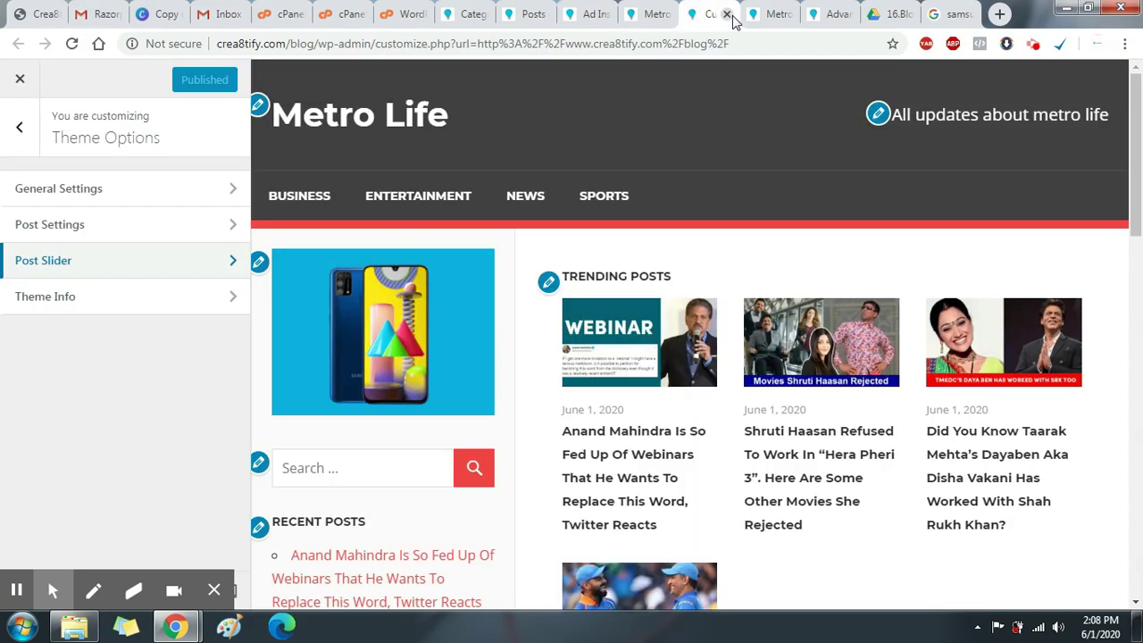
click(726, 14)
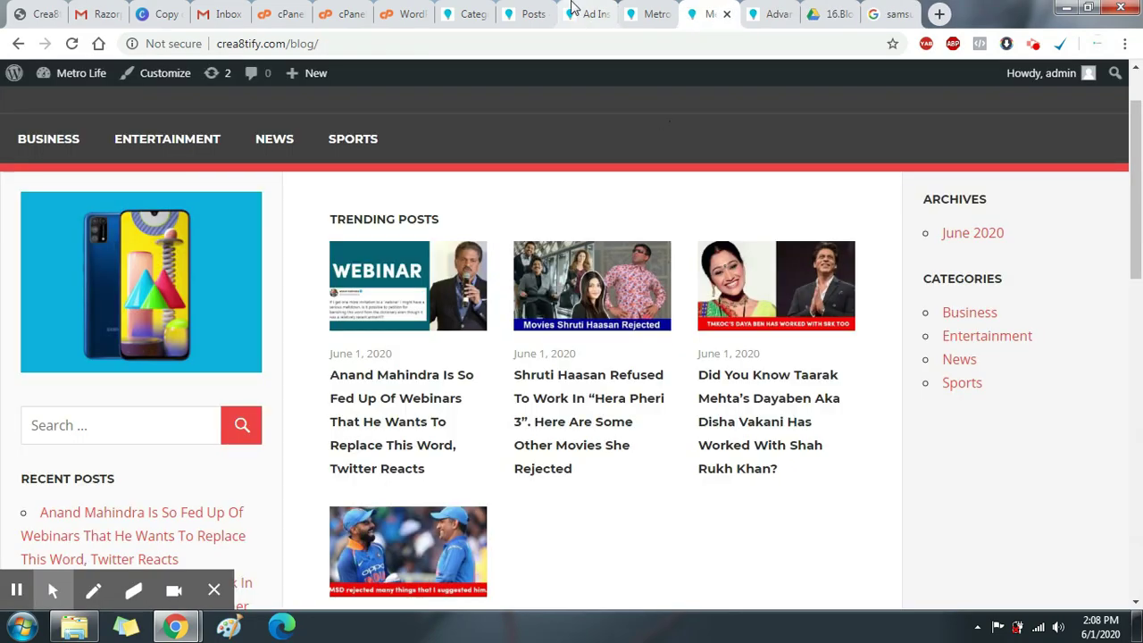
Return to the Ad Inserter settings and enable Block 1 insertion on the homepage.
click(572, 9)
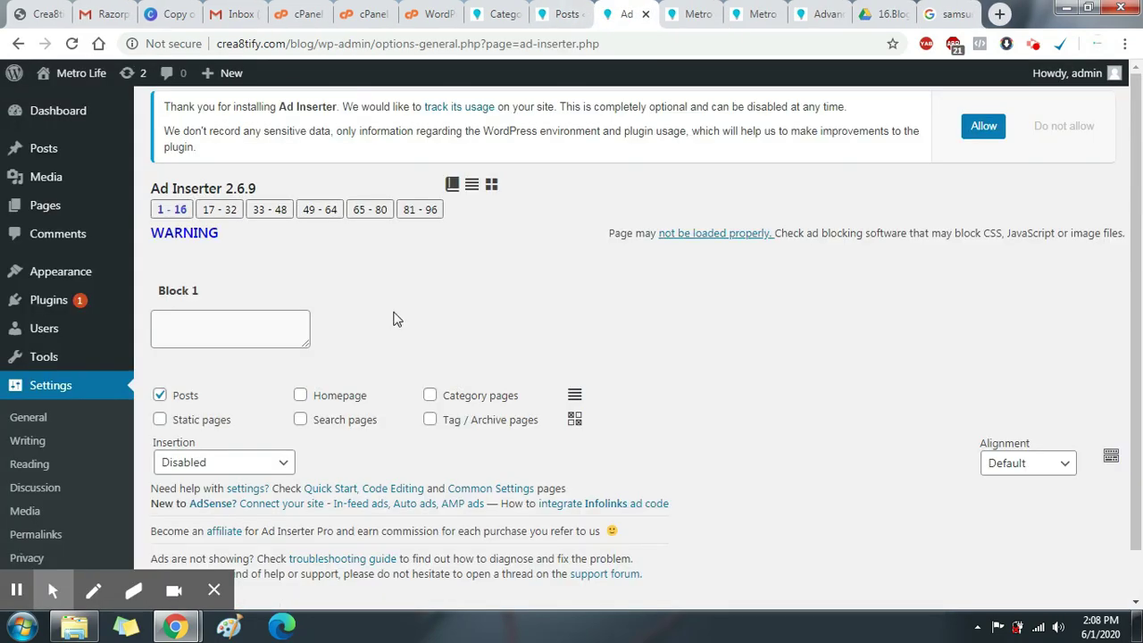
scroll(396, 319, down, 1)
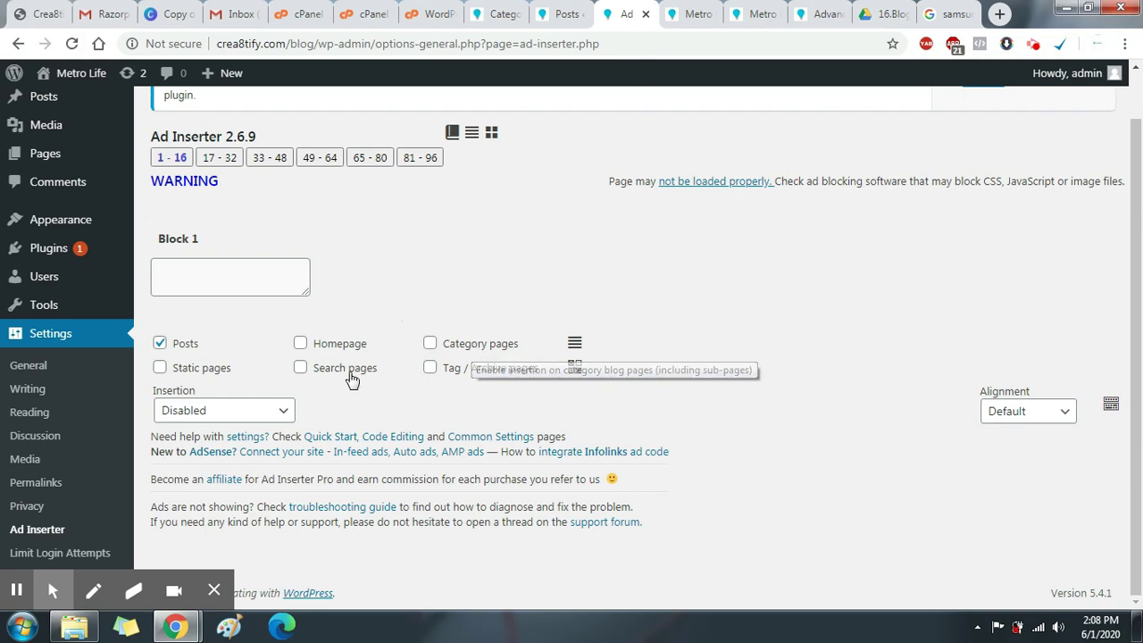
click(300, 343)
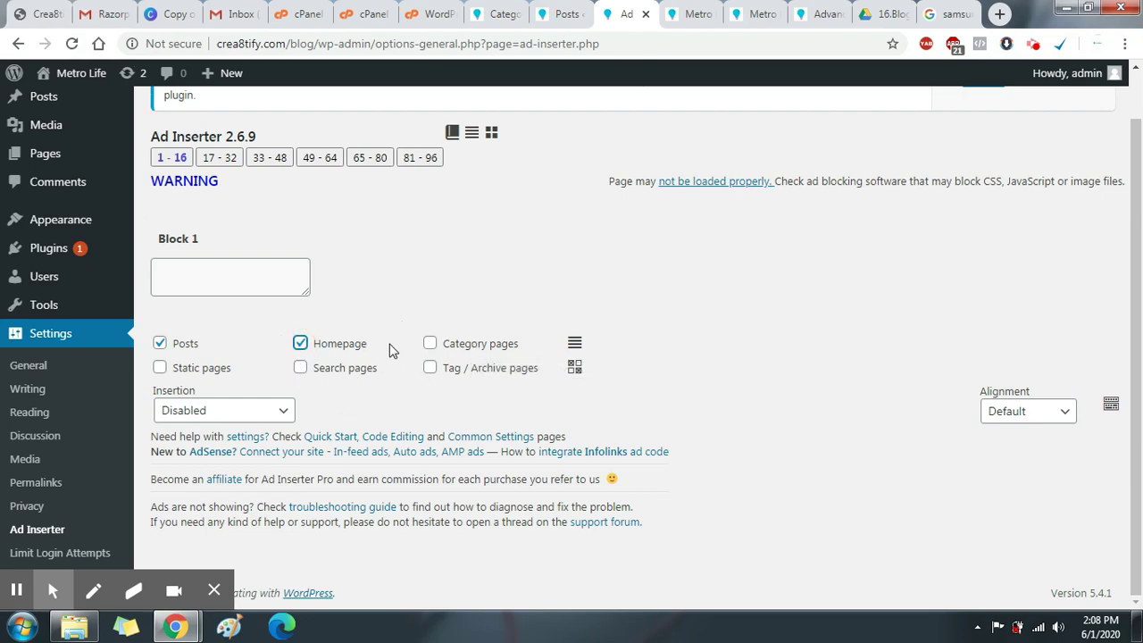
Enlarge the code box of Block 1 in height.
click(236, 260)
drag(307, 291, 349, 322)
click(349, 321)
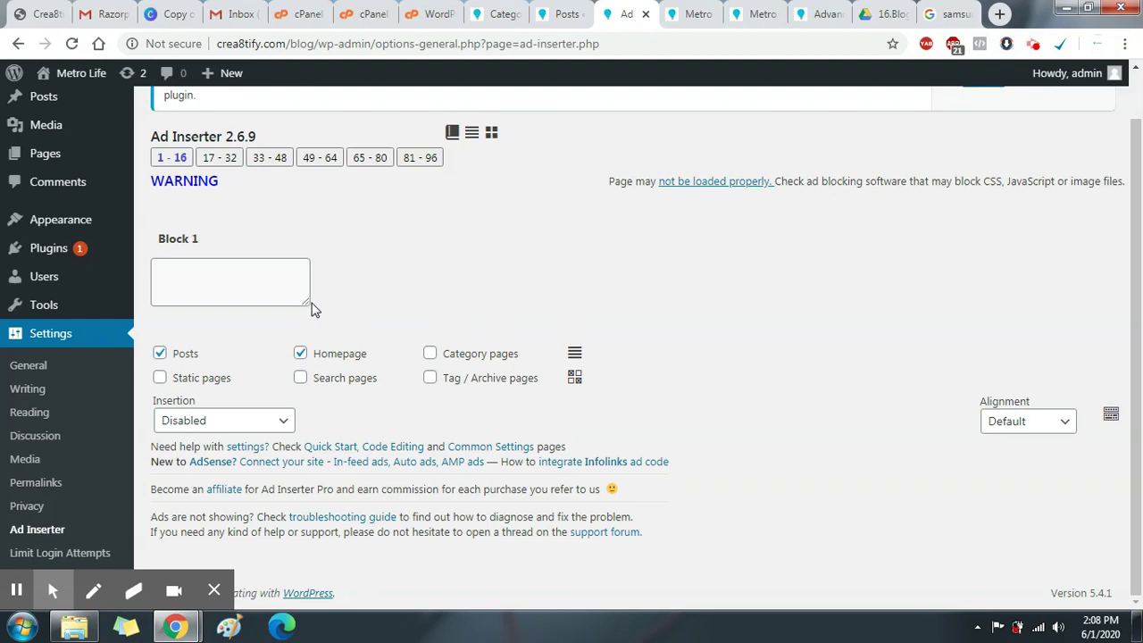
drag(307, 300, 421, 321)
click(211, 286)
click(430, 273)
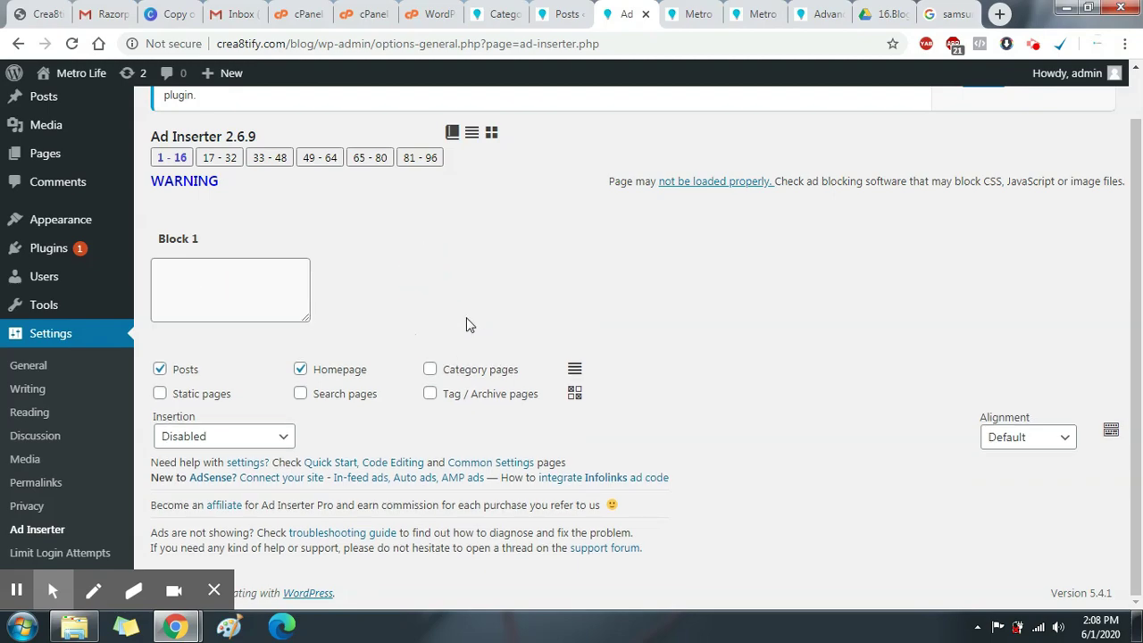
Examine the available insertion positions for Block 1 without choosing one.
click(278, 436)
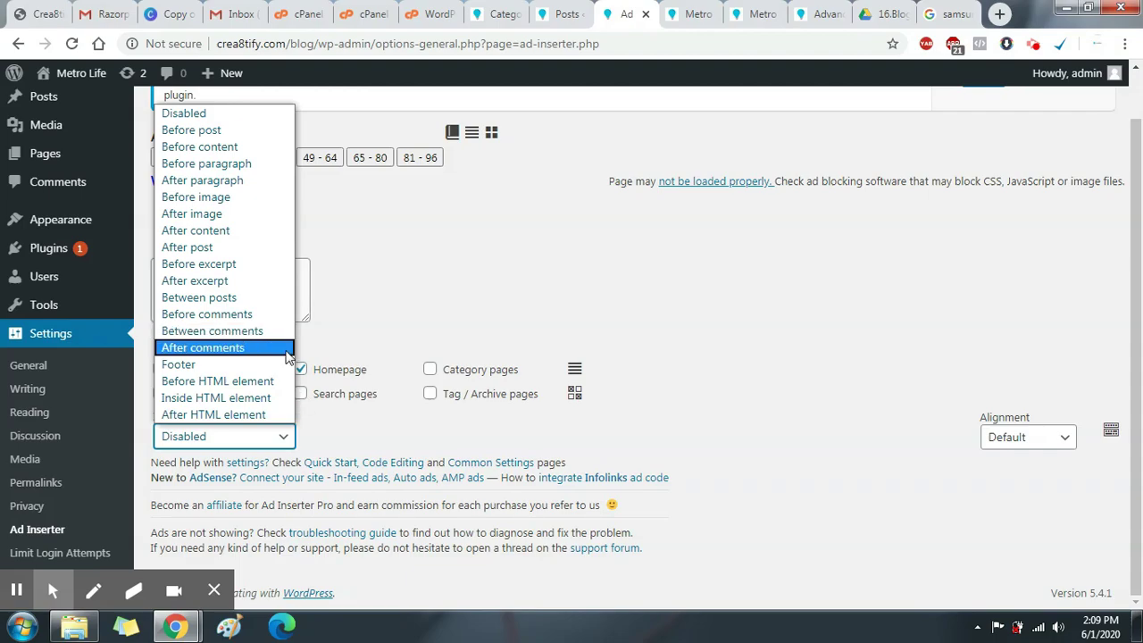
click(639, 323)
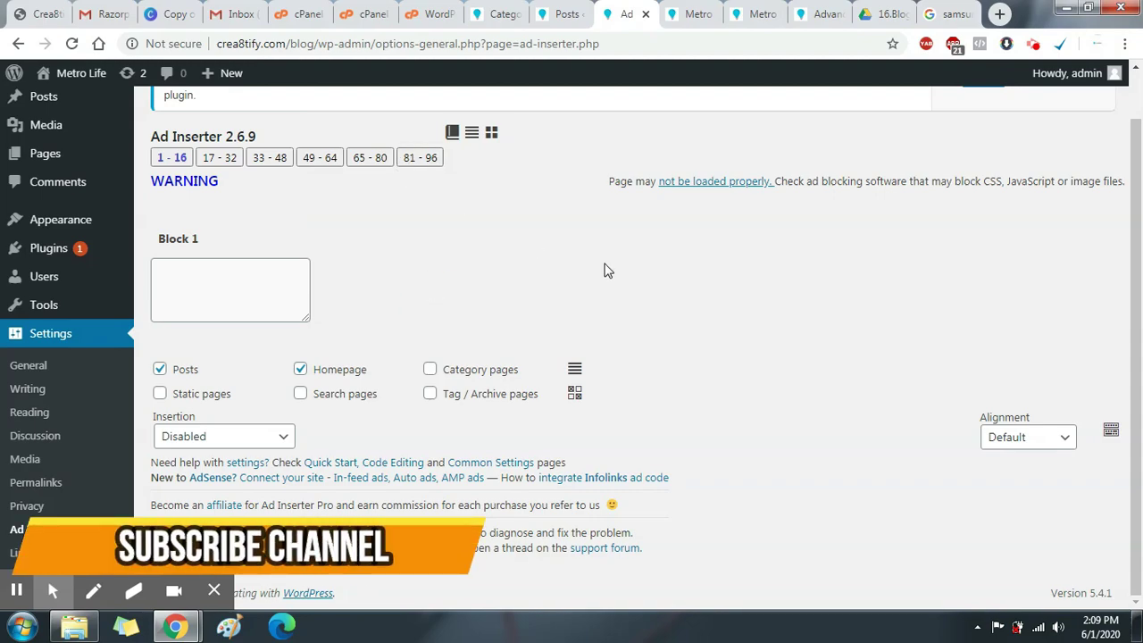
scroll(612, 237, up, 1)
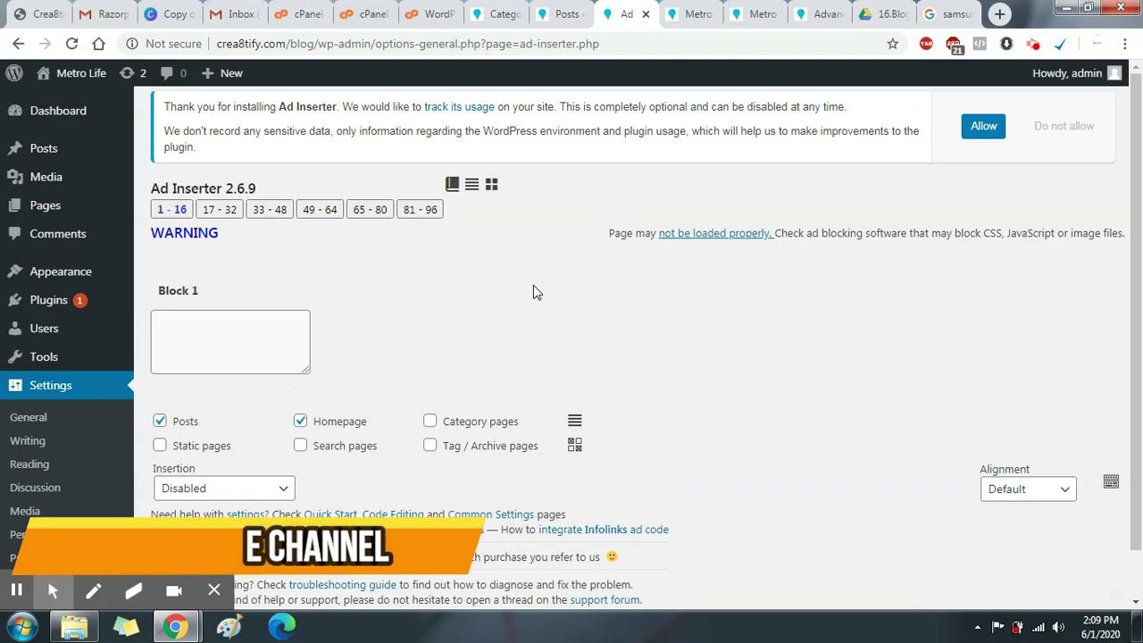
scroll(536, 292, down, 1)
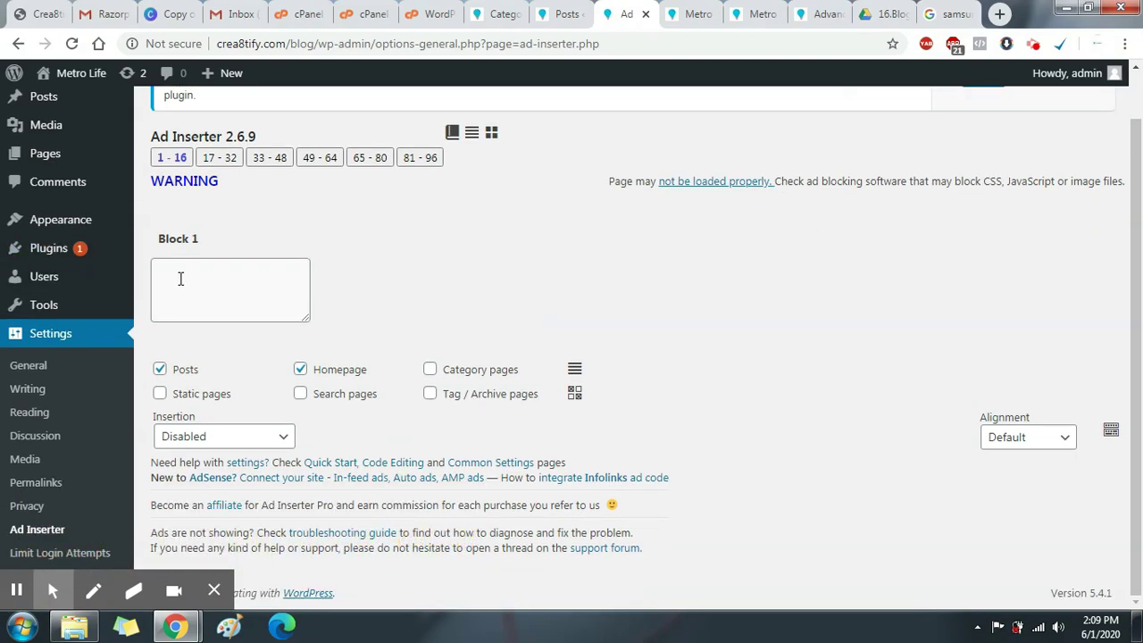
Review the live blog homepage from header to post list for possible ad locations.
click(754, 14)
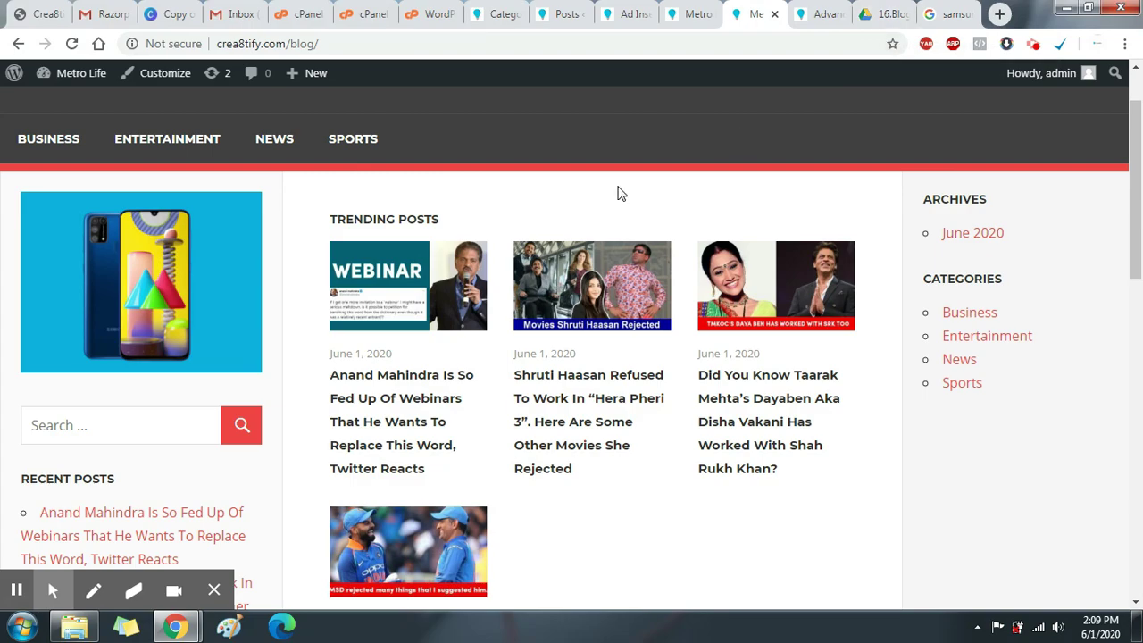
scroll(576, 214, up, 1)
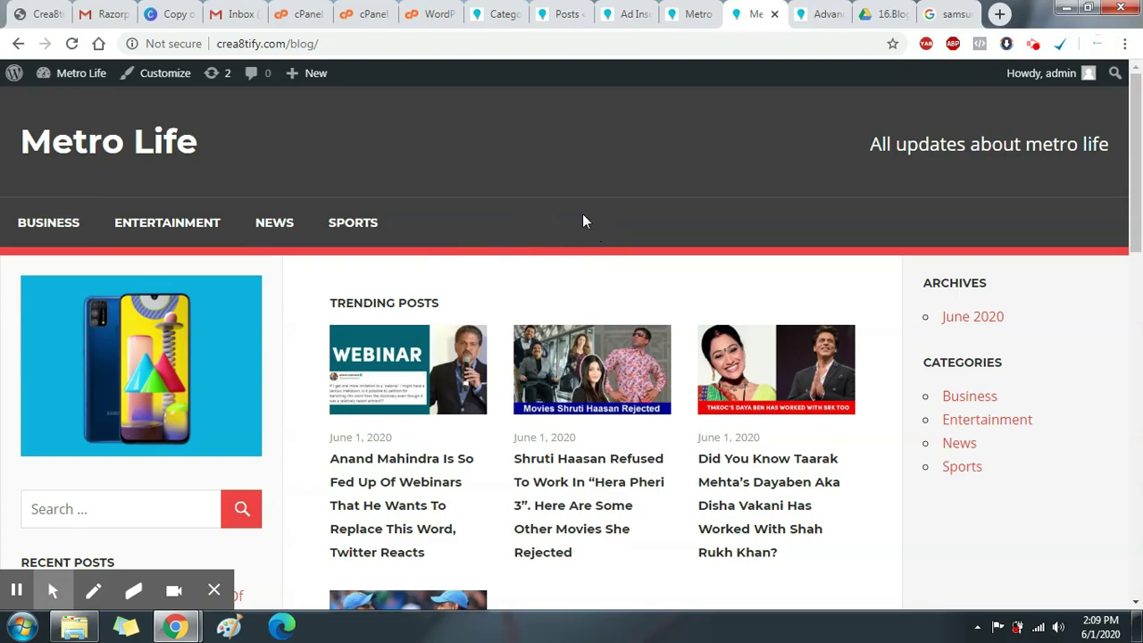
scroll(616, 210, down, 3)
scroll(659, 200, up, 2)
scroll(658, 200, up, 2)
right_click(654, 193)
click(635, 200)
Go back to the Ad Inserter settings and look at the code box of Block 1.
click(629, 13)
click(257, 304)
click(421, 295)
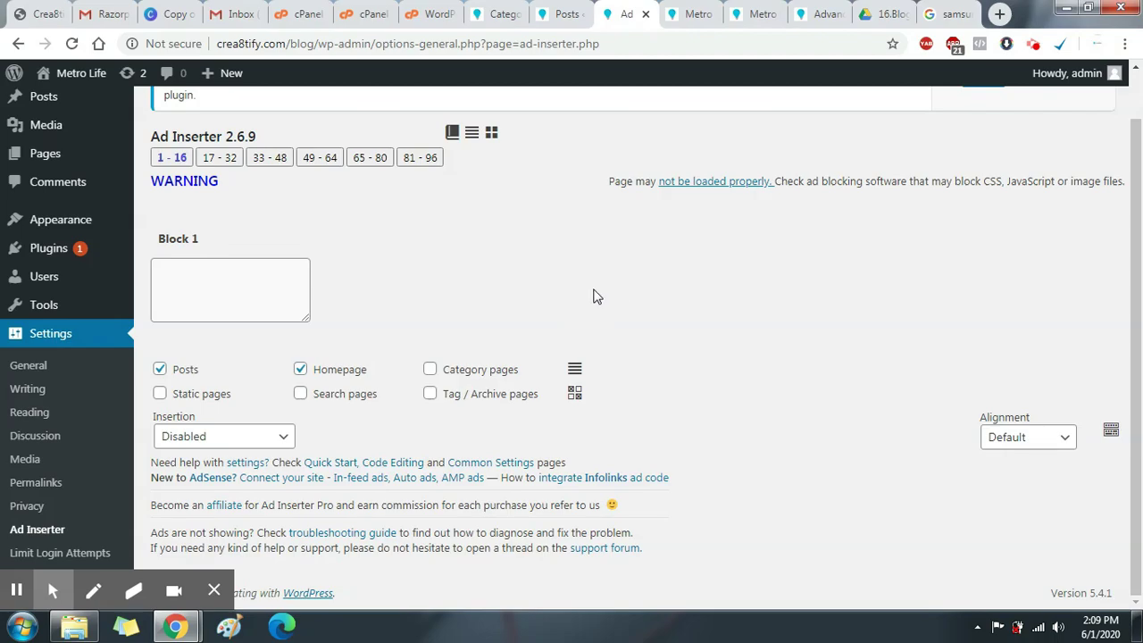
click(116, 585)
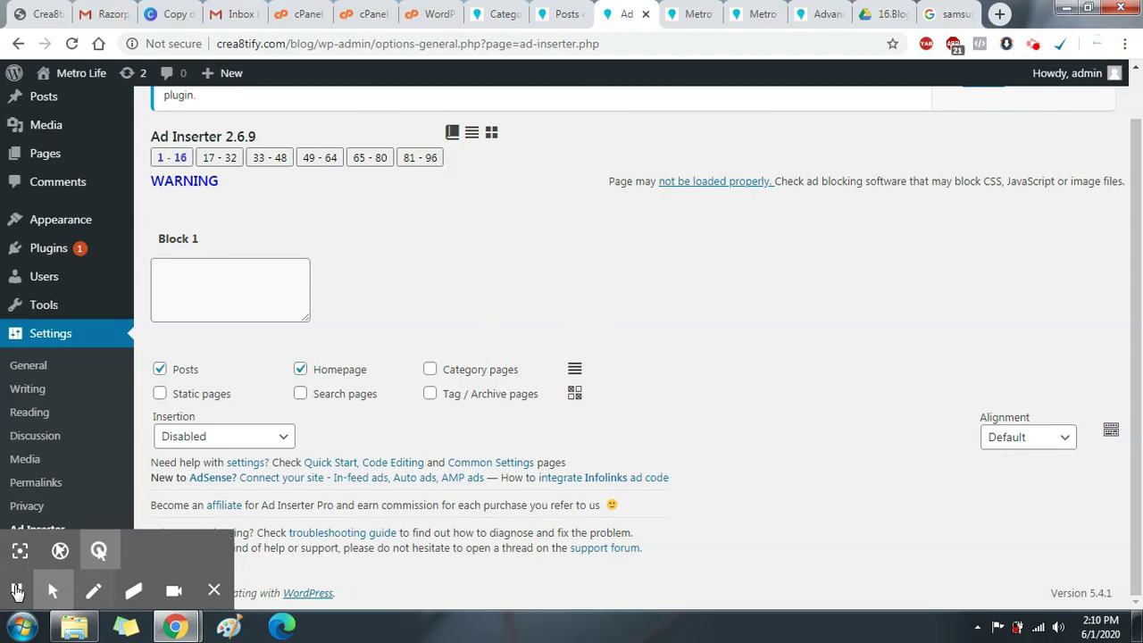